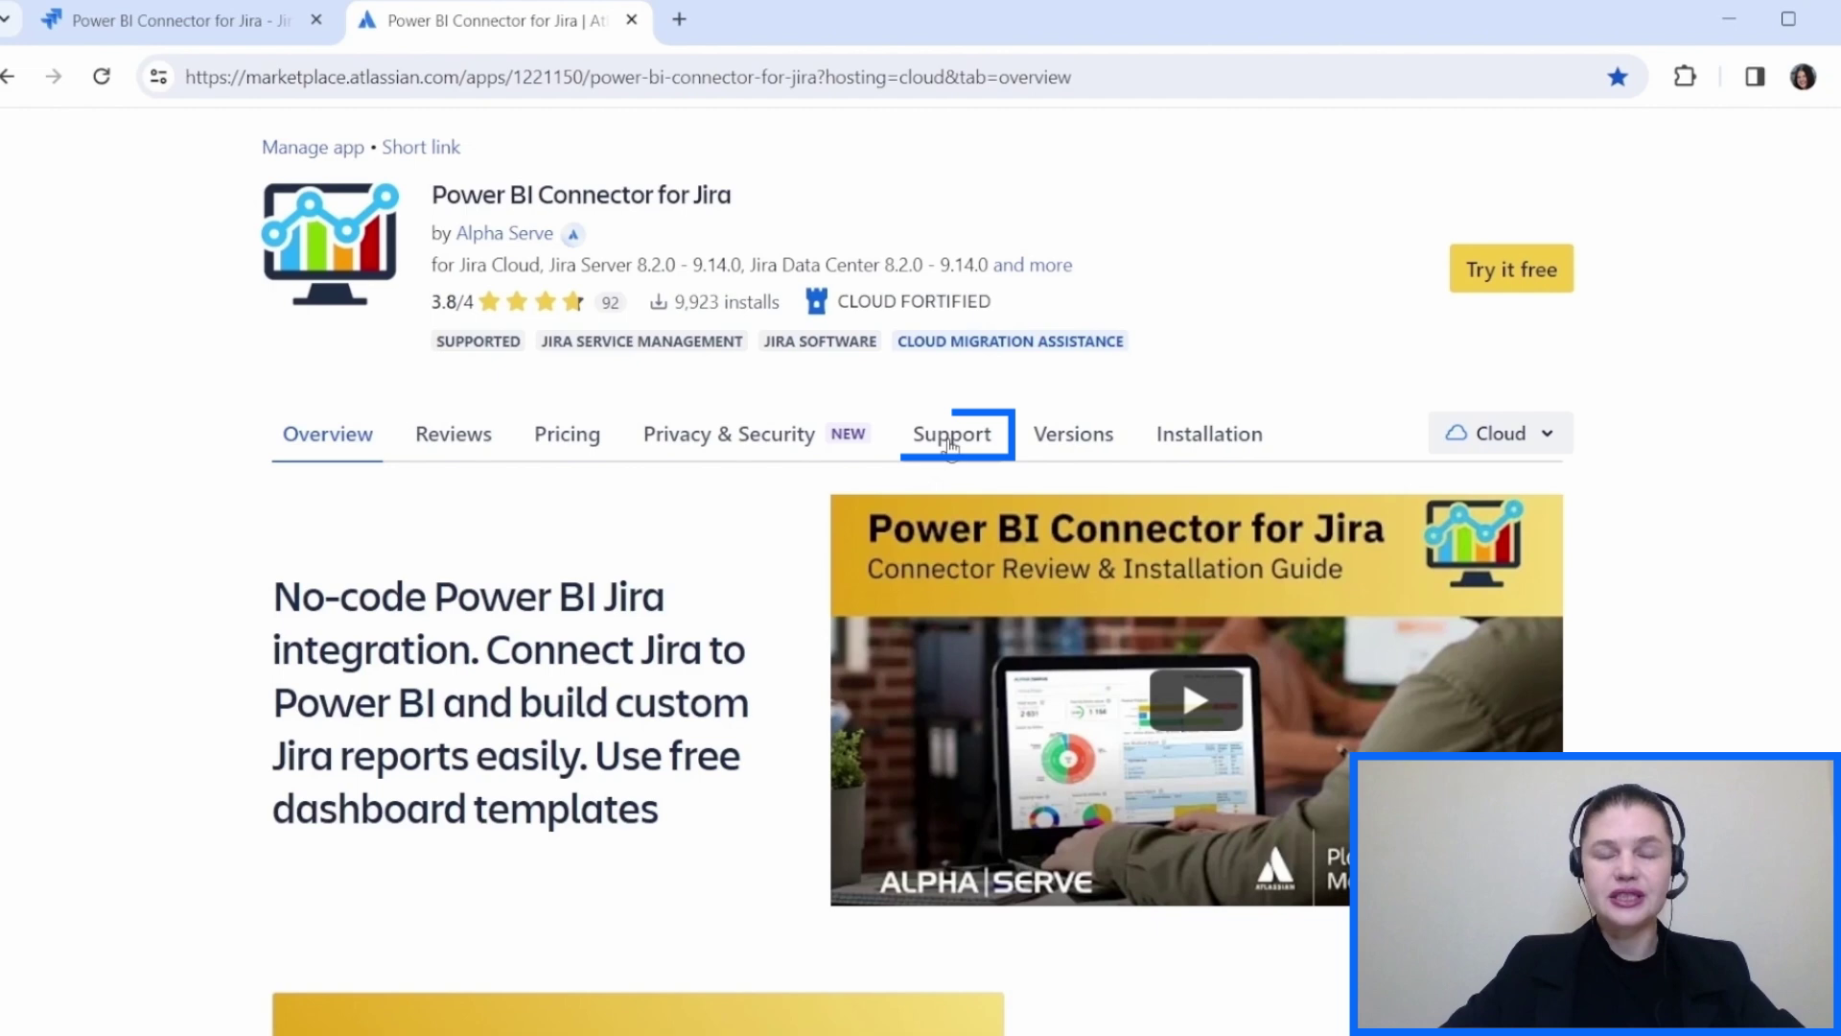
Step: Price the app for 1,000 users (USD 862.50 monthly), then return to Jira's connector administration
left_click(589, 444)
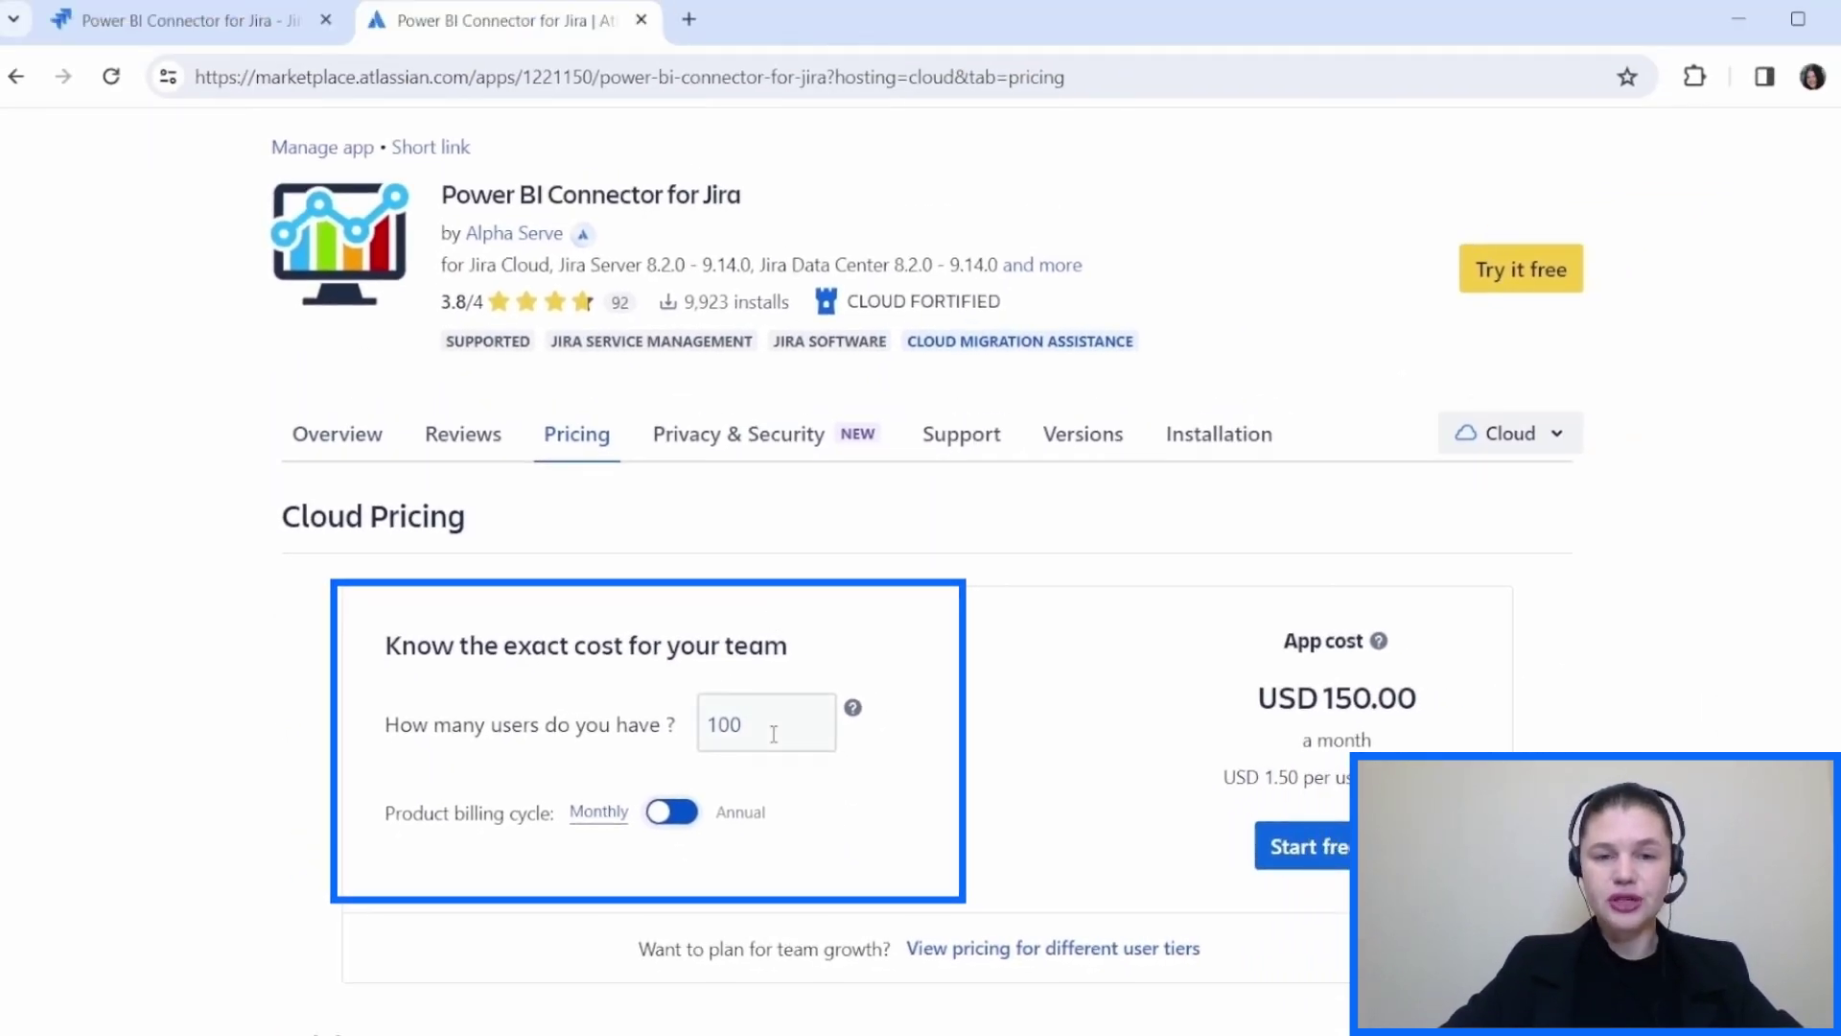
left_click(773, 734)
type("0")
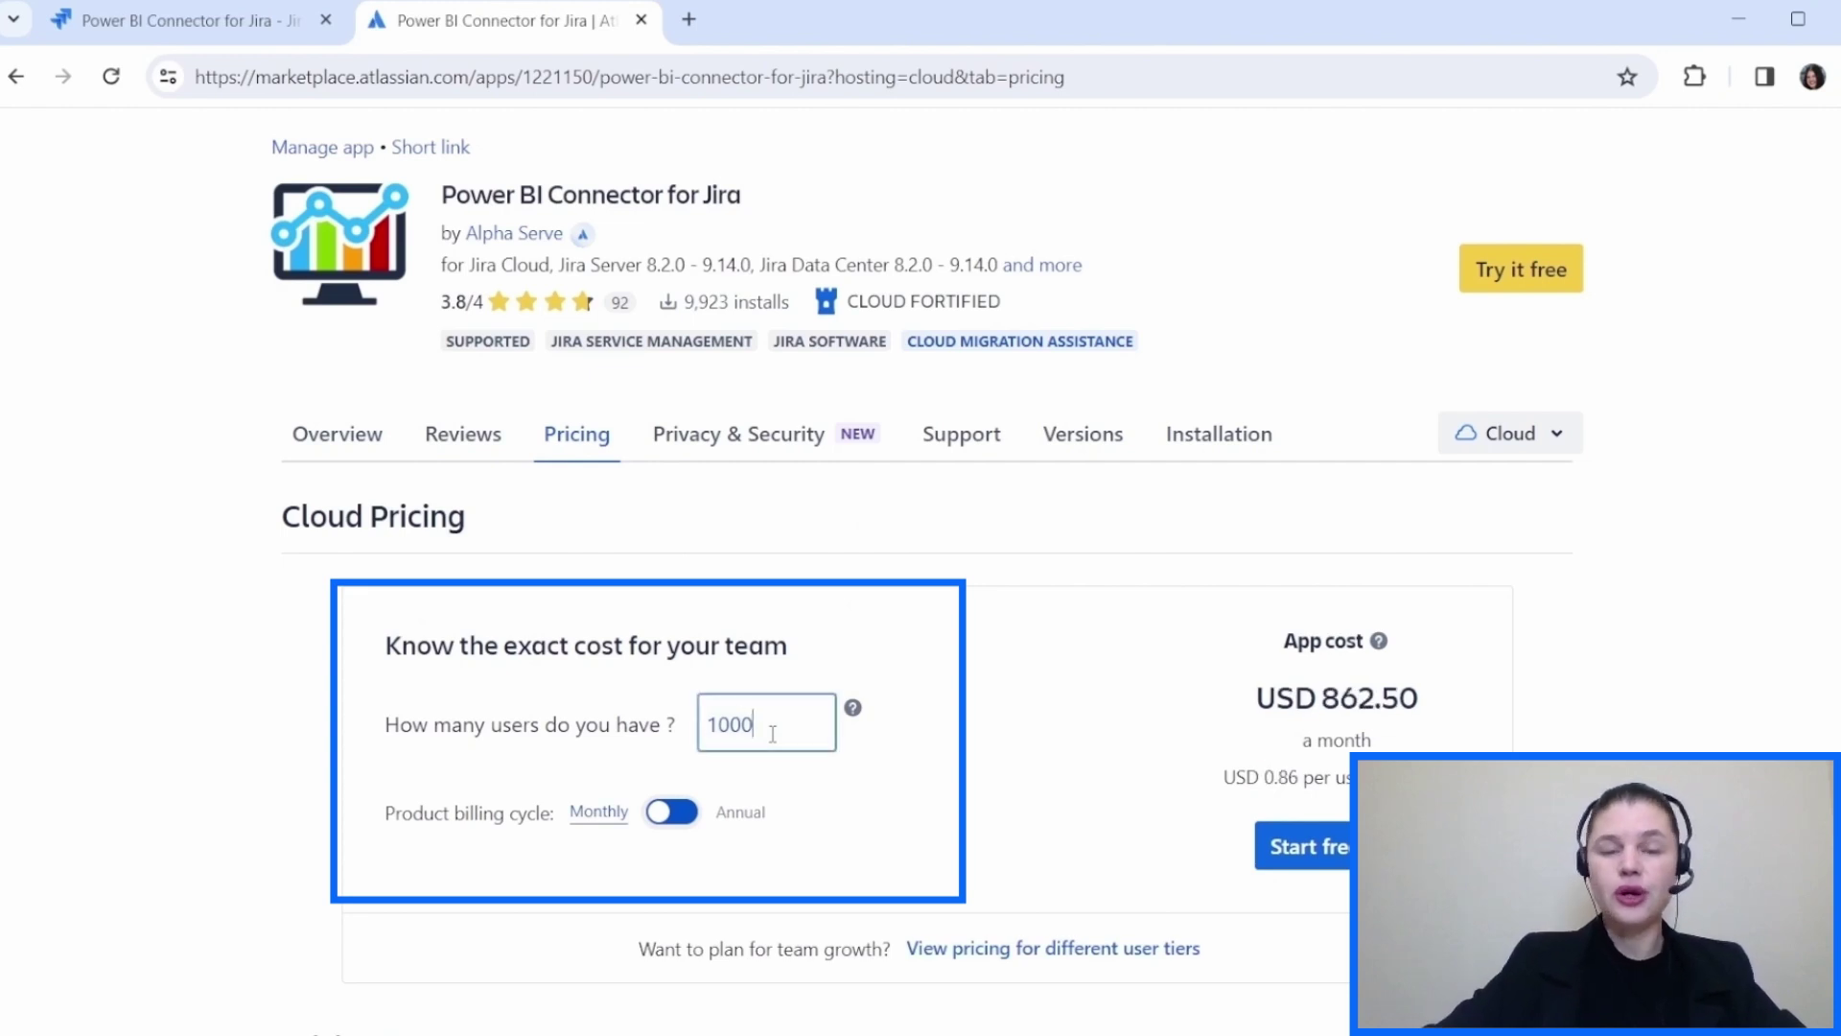
left_click(233, 29)
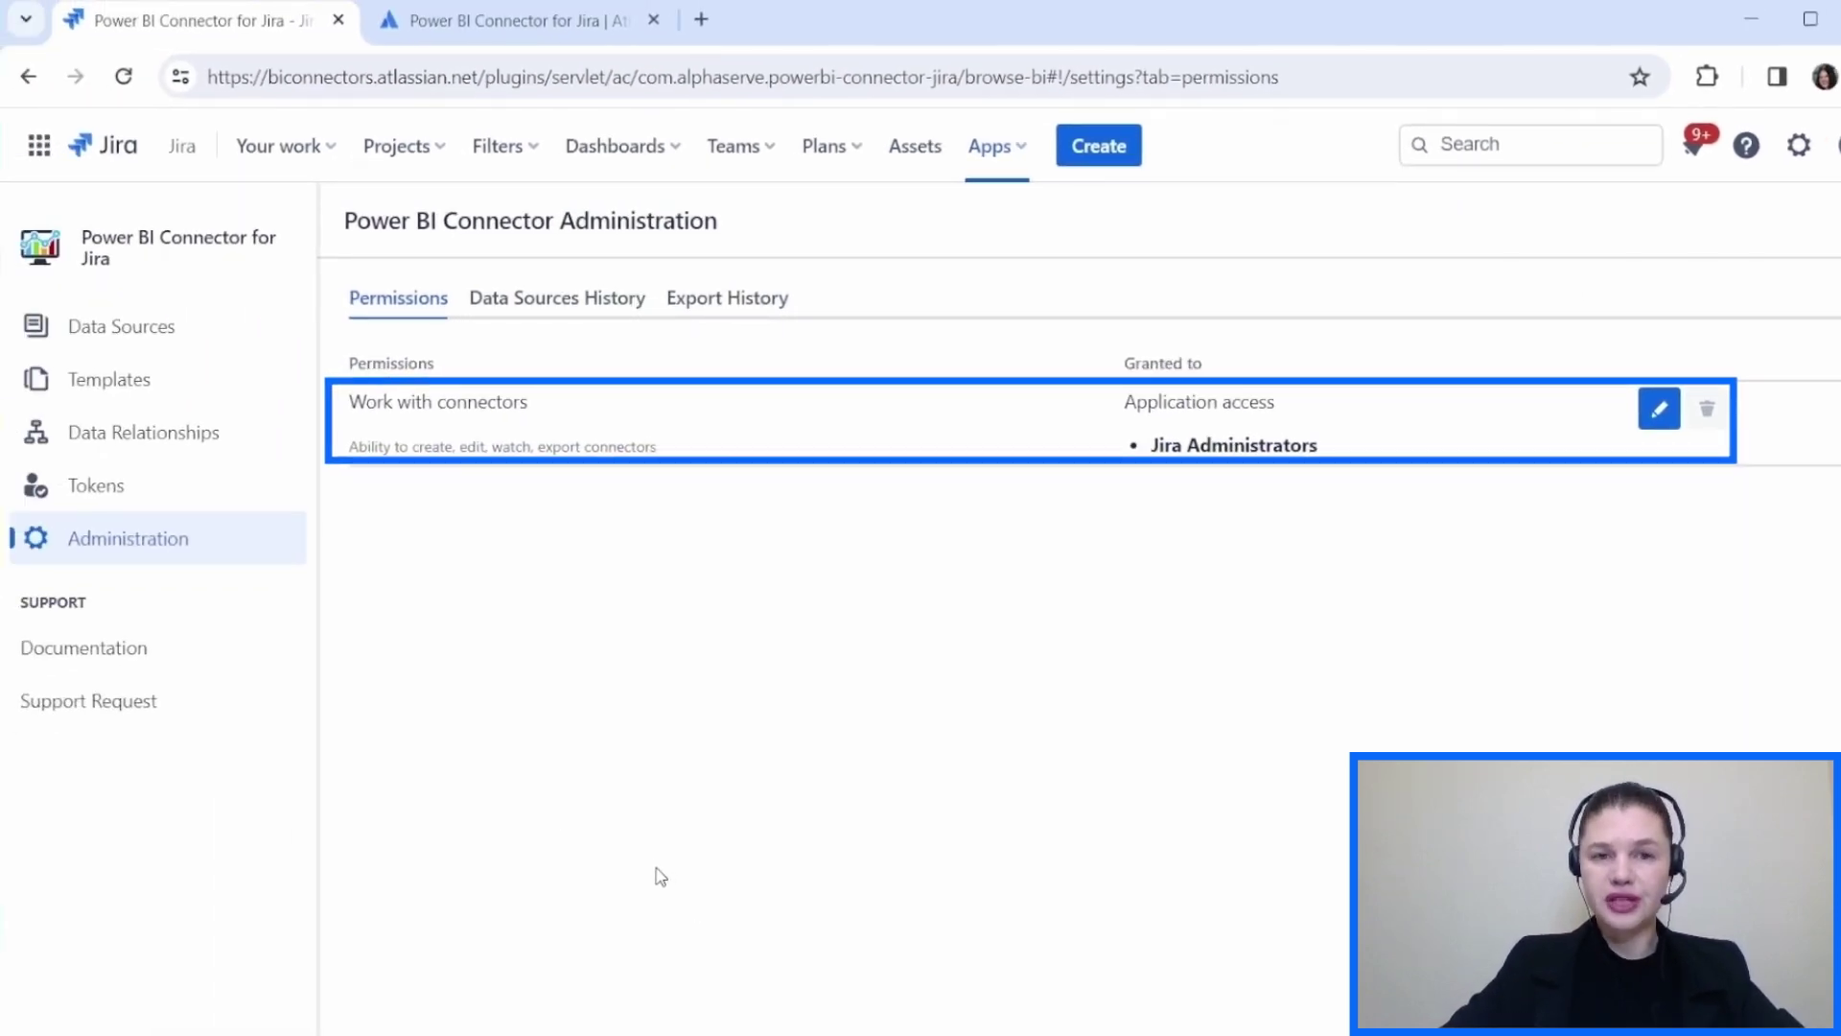
Step: Grant Work with connectors to an individual user and the administrators group, and save
left_click(1656, 415)
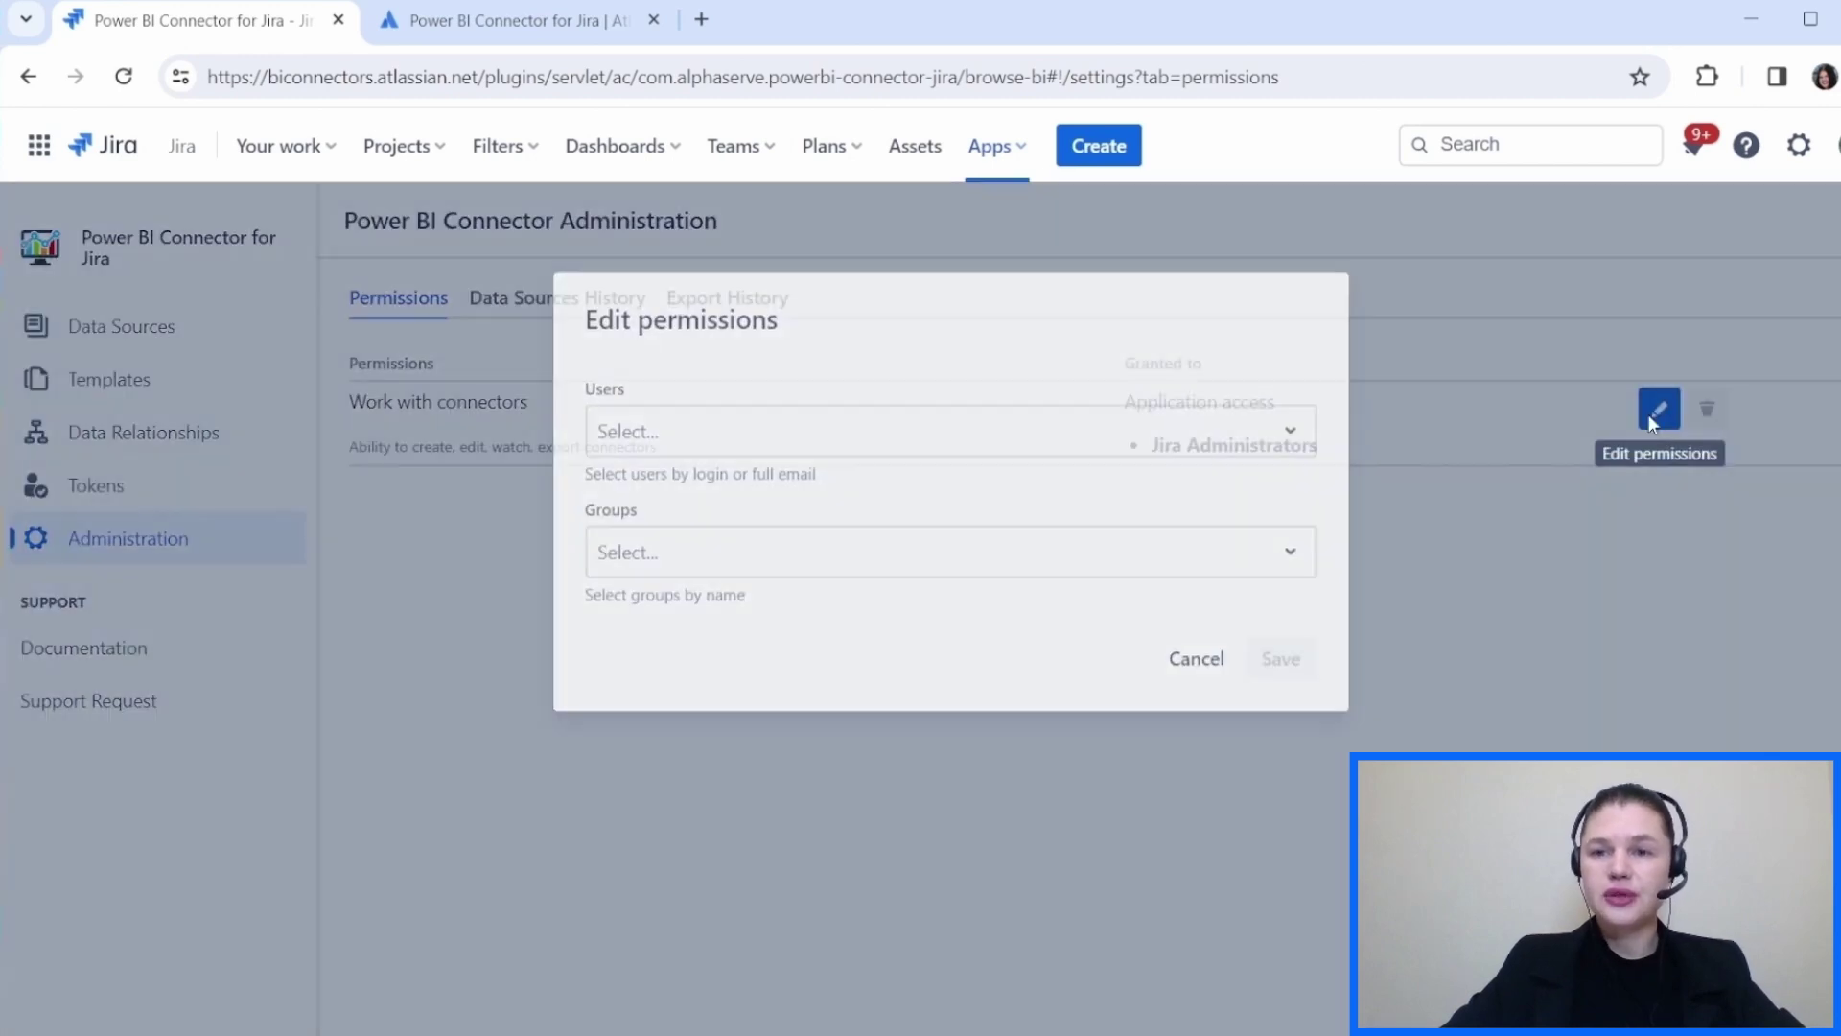
left_click(921, 434)
left_click(749, 490)
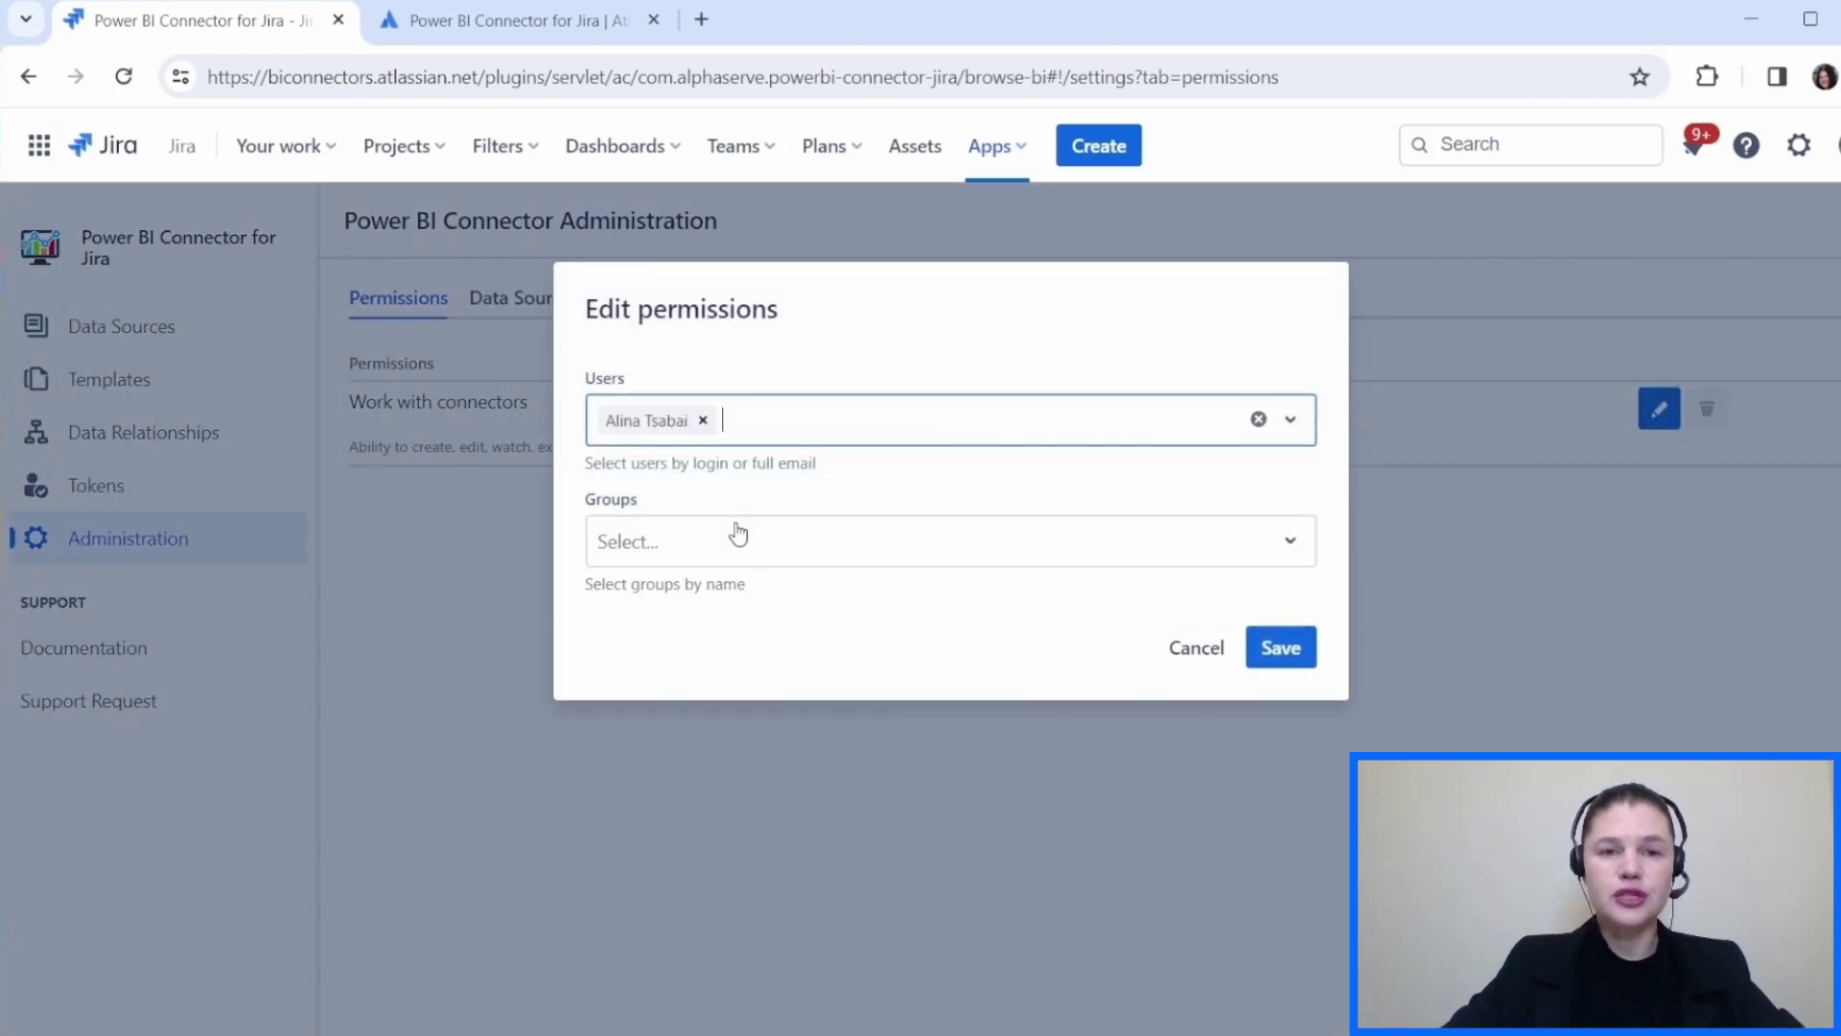
left_click(727, 544)
left_click(733, 613)
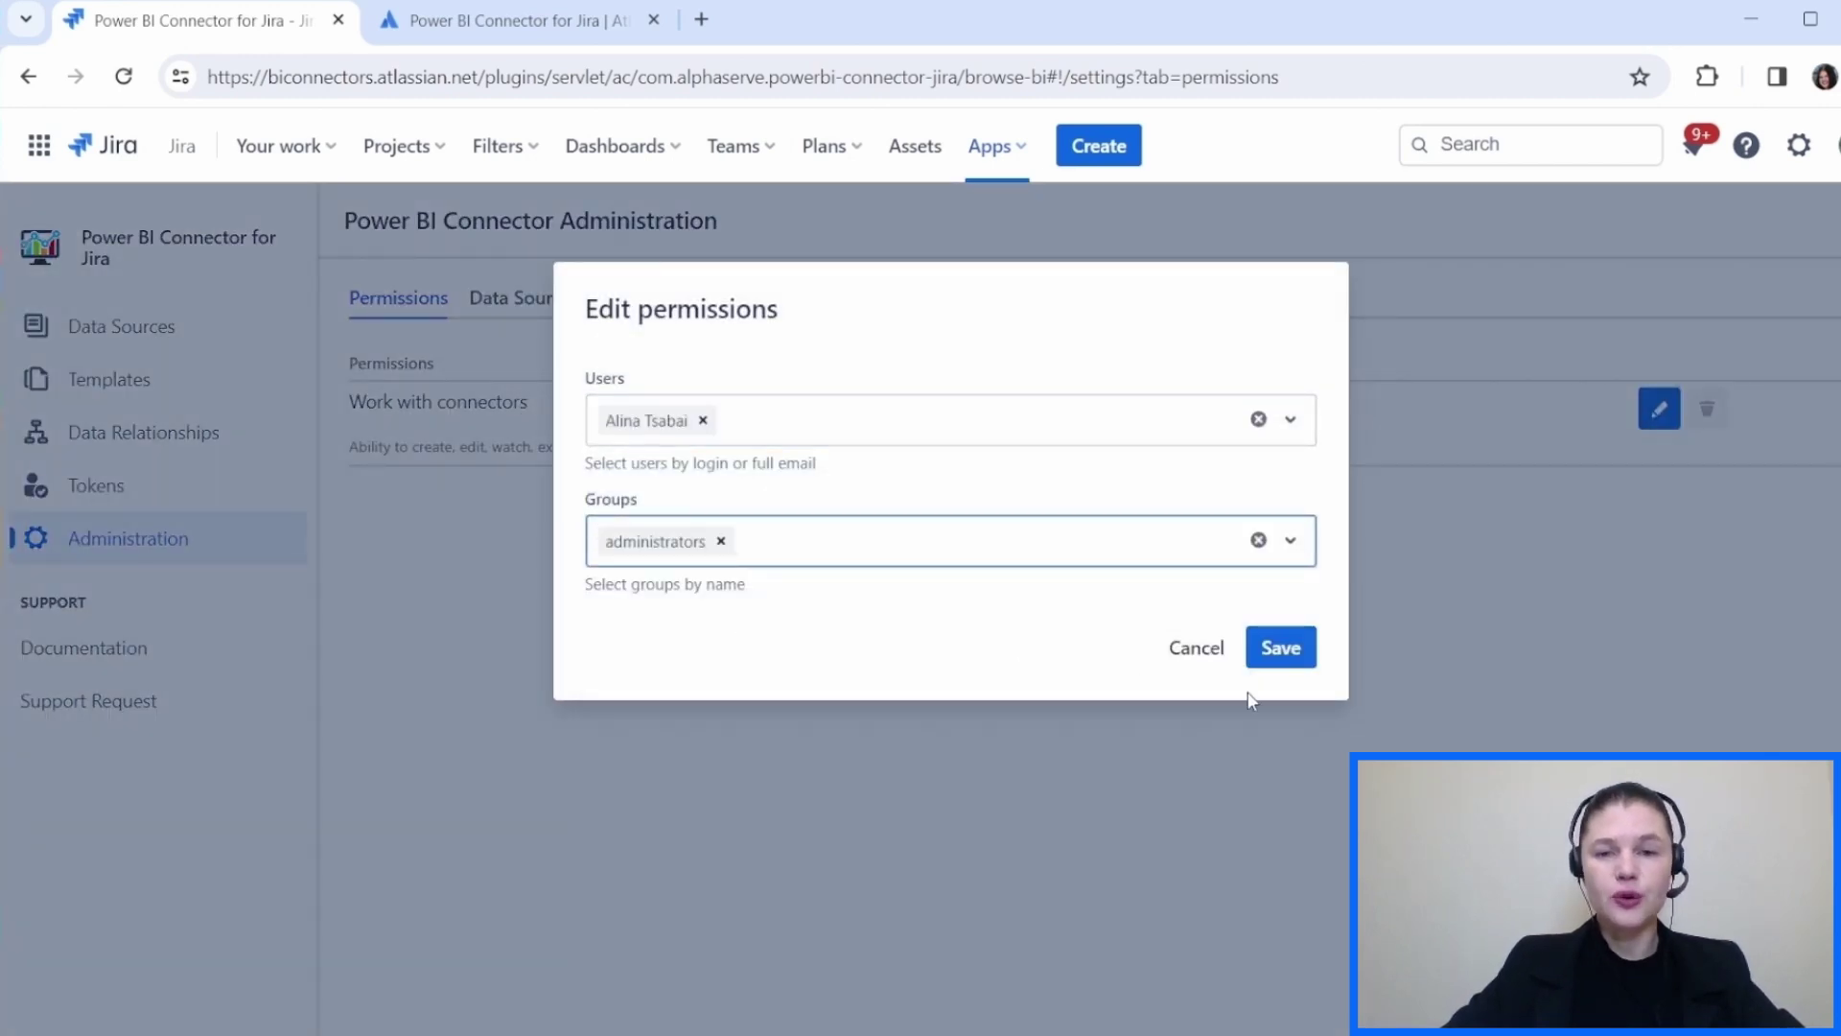
left_click(1285, 650)
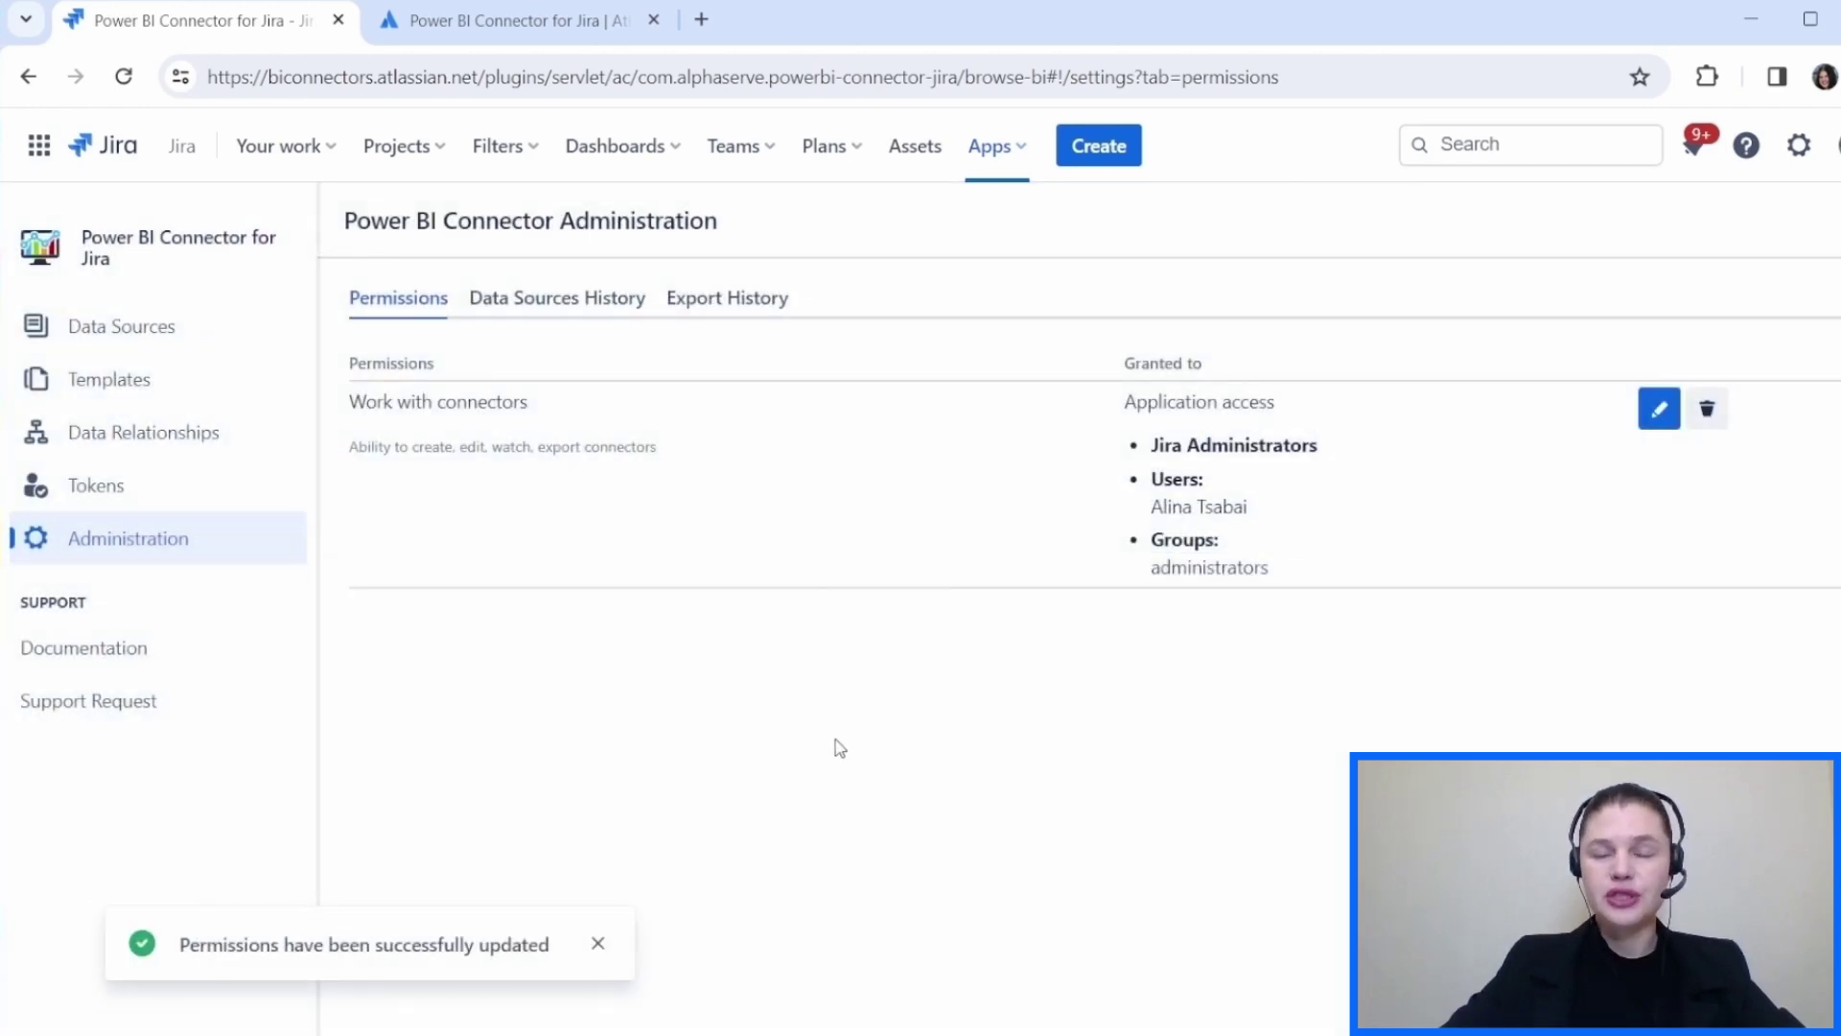
left_click(997, 148)
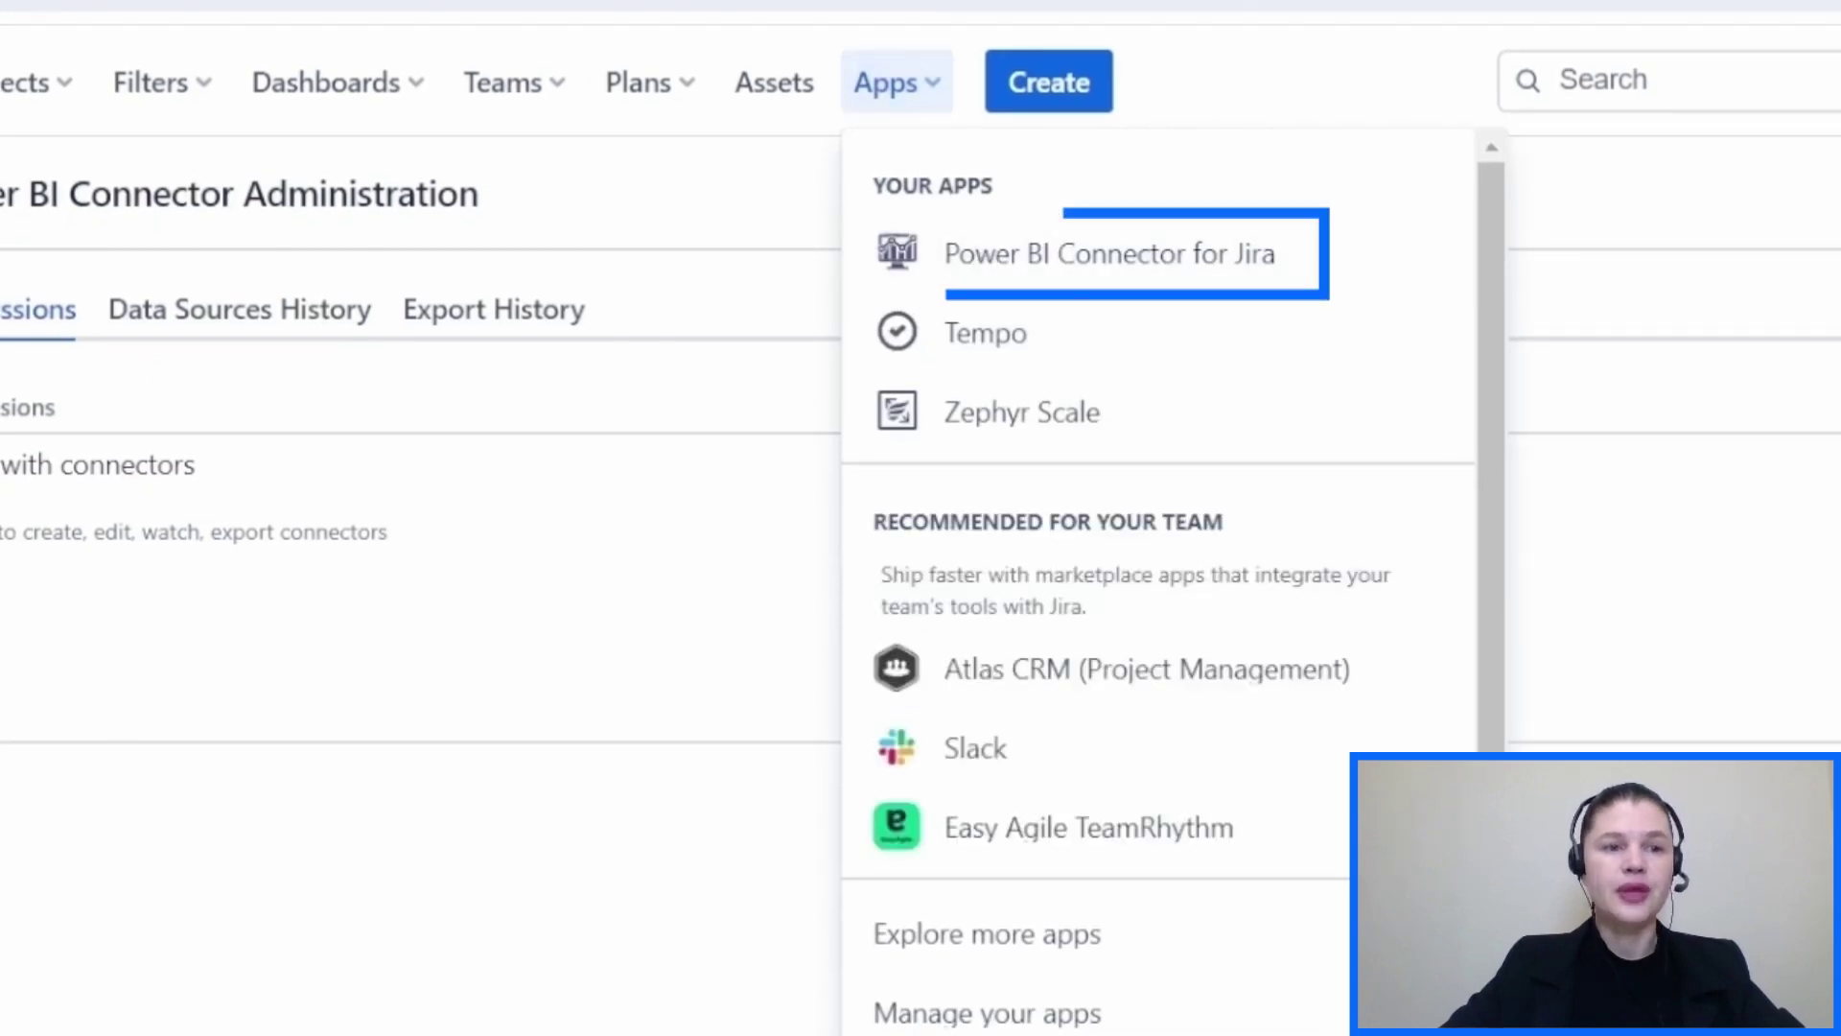
Step: Review the connector's Tokens page, including supported add-on token types and the Jira API token section
left_click(101, 487)
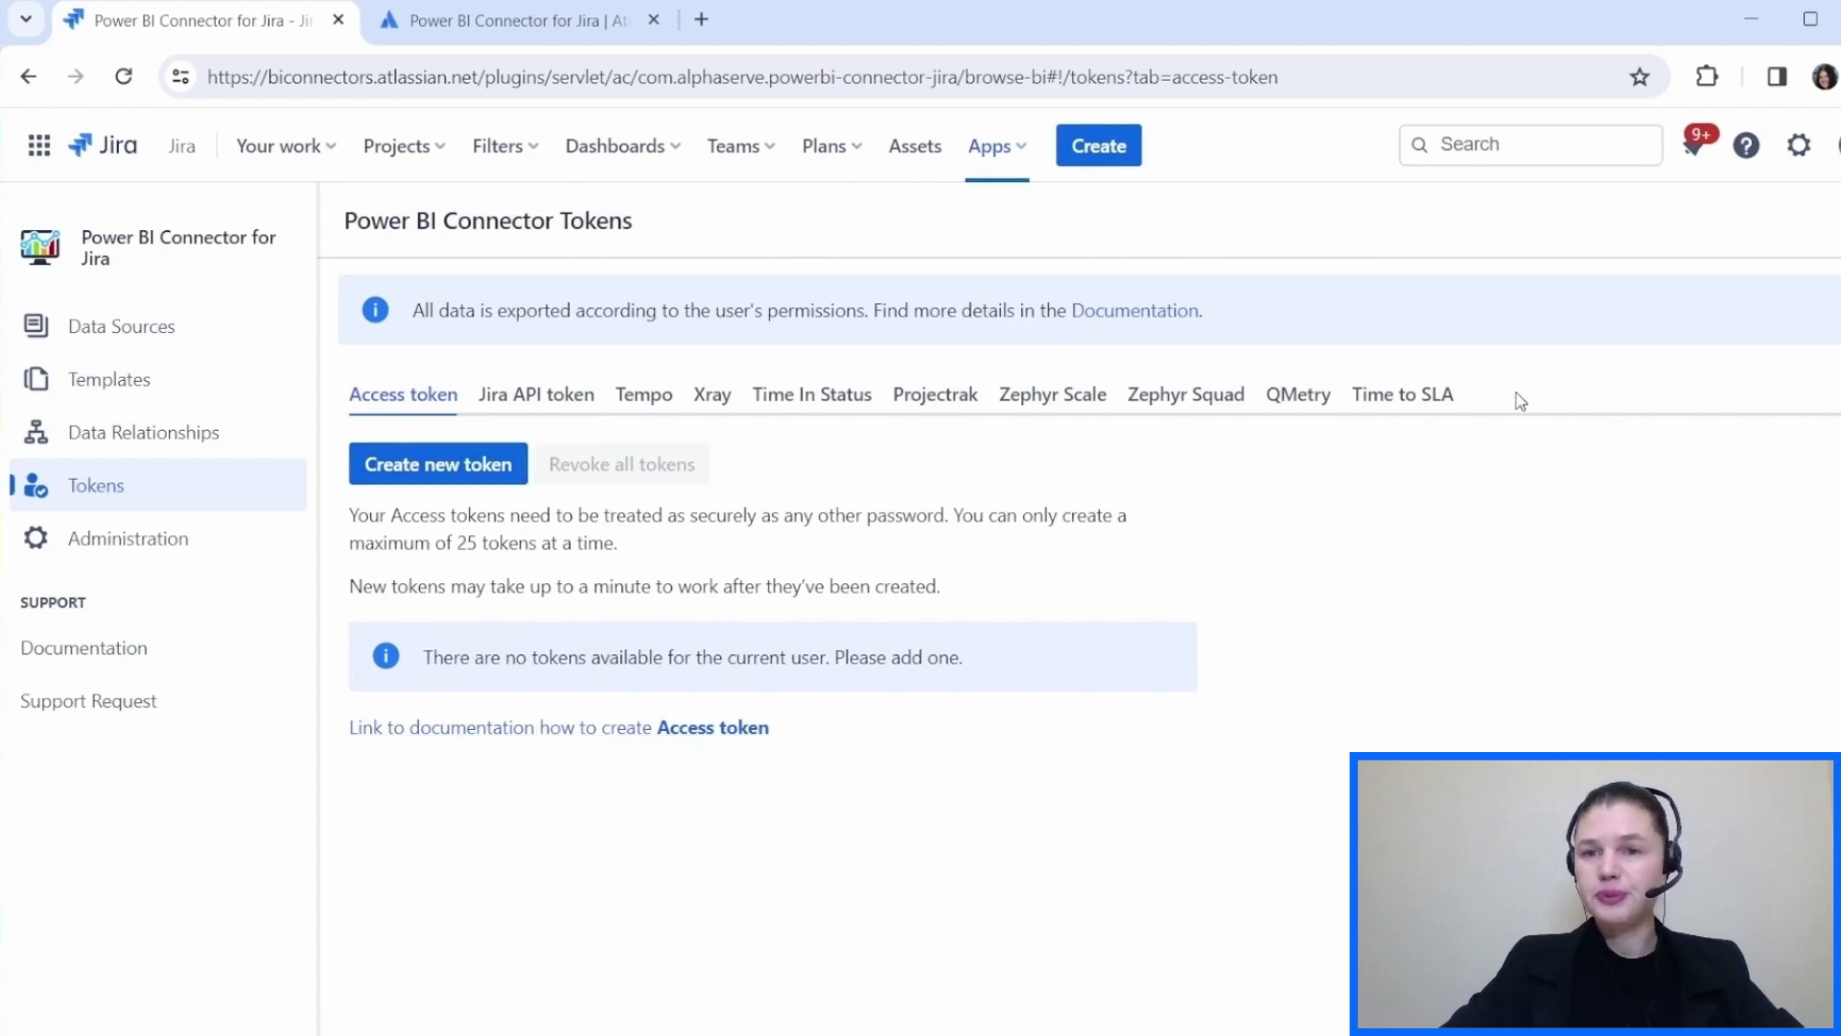
left_click_drag(1465, 391, 623, 398)
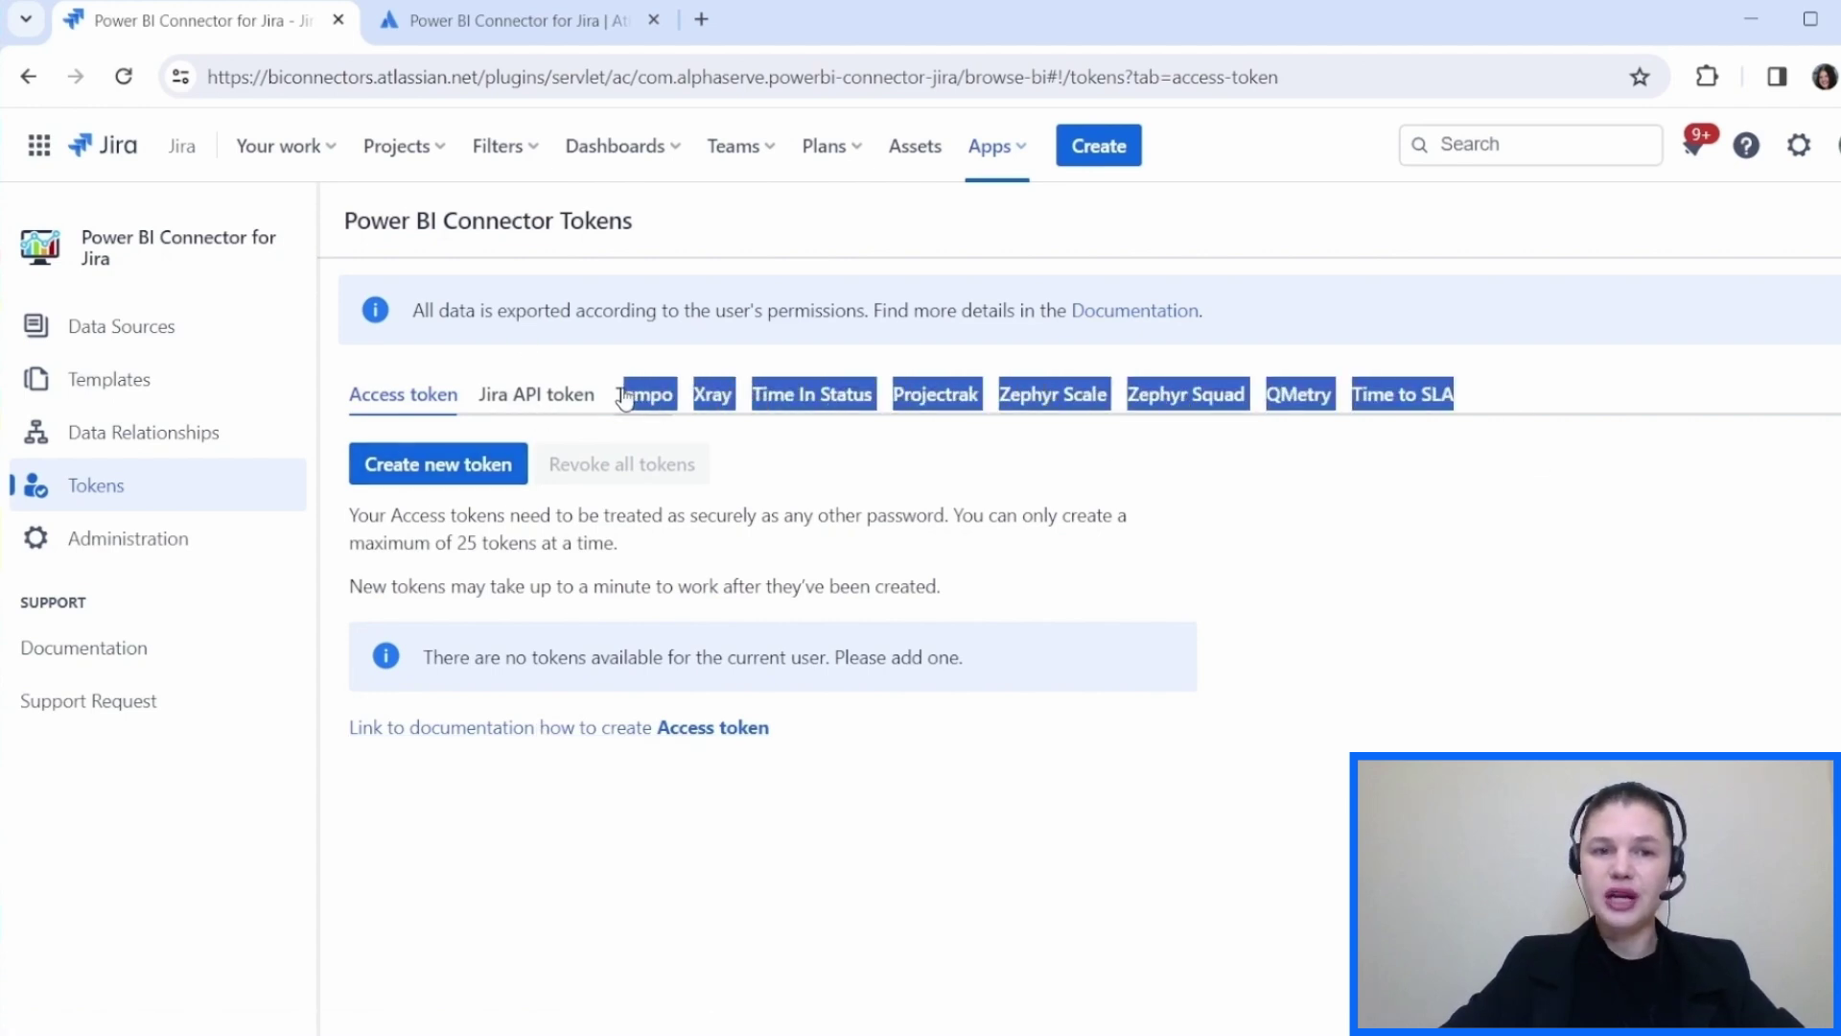
left_click(1368, 637)
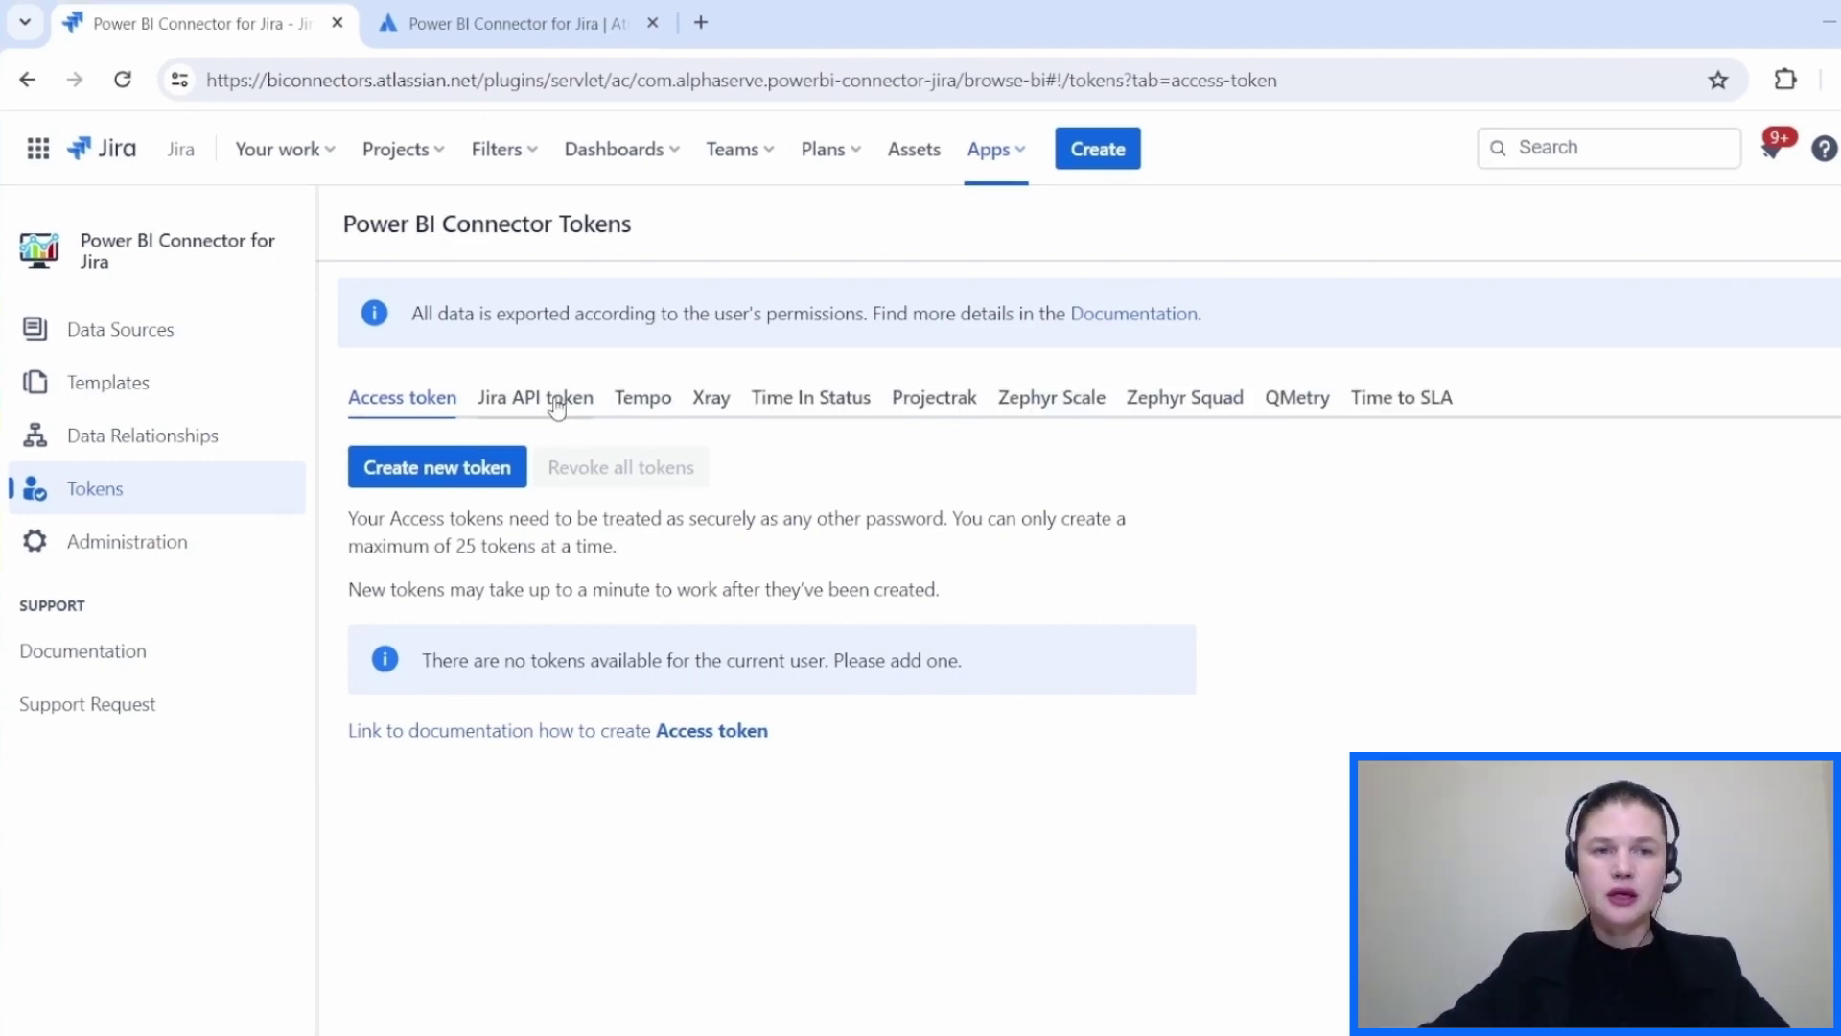
left_click(558, 397)
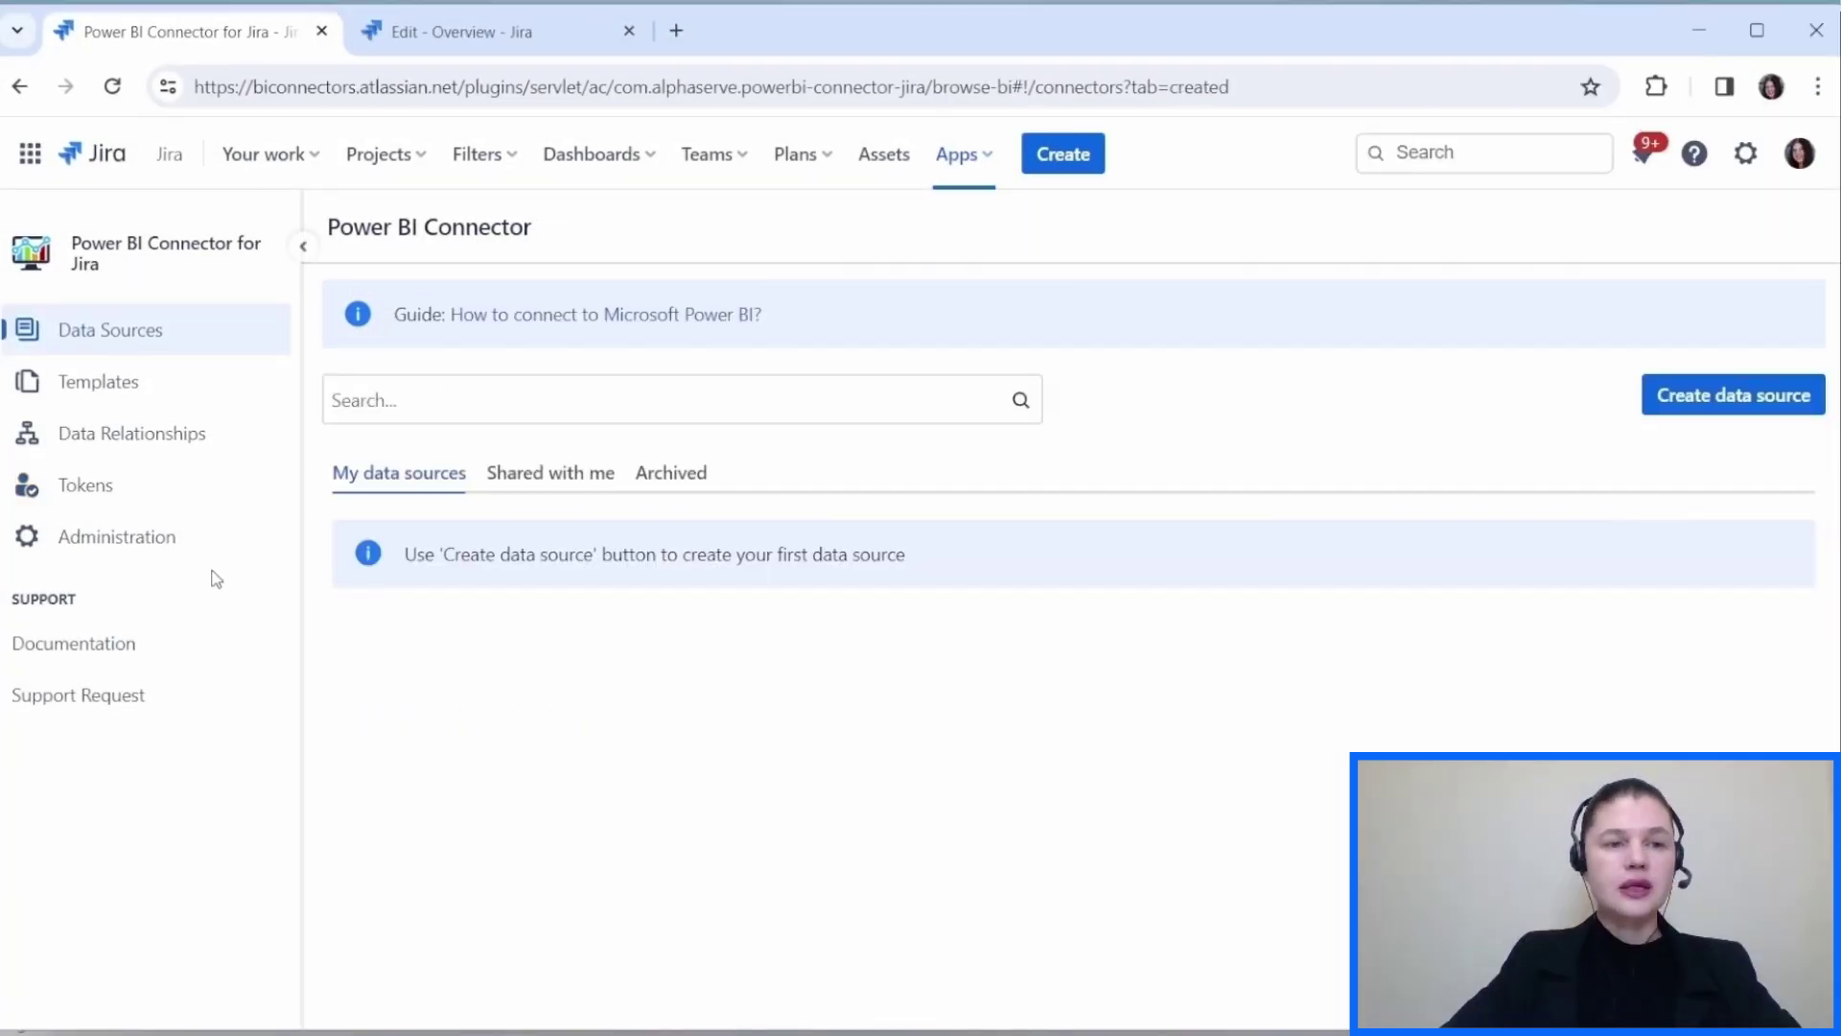
Step: Start a Projects Overview data source with the Issues table and JQL filtering
left_click(87, 334)
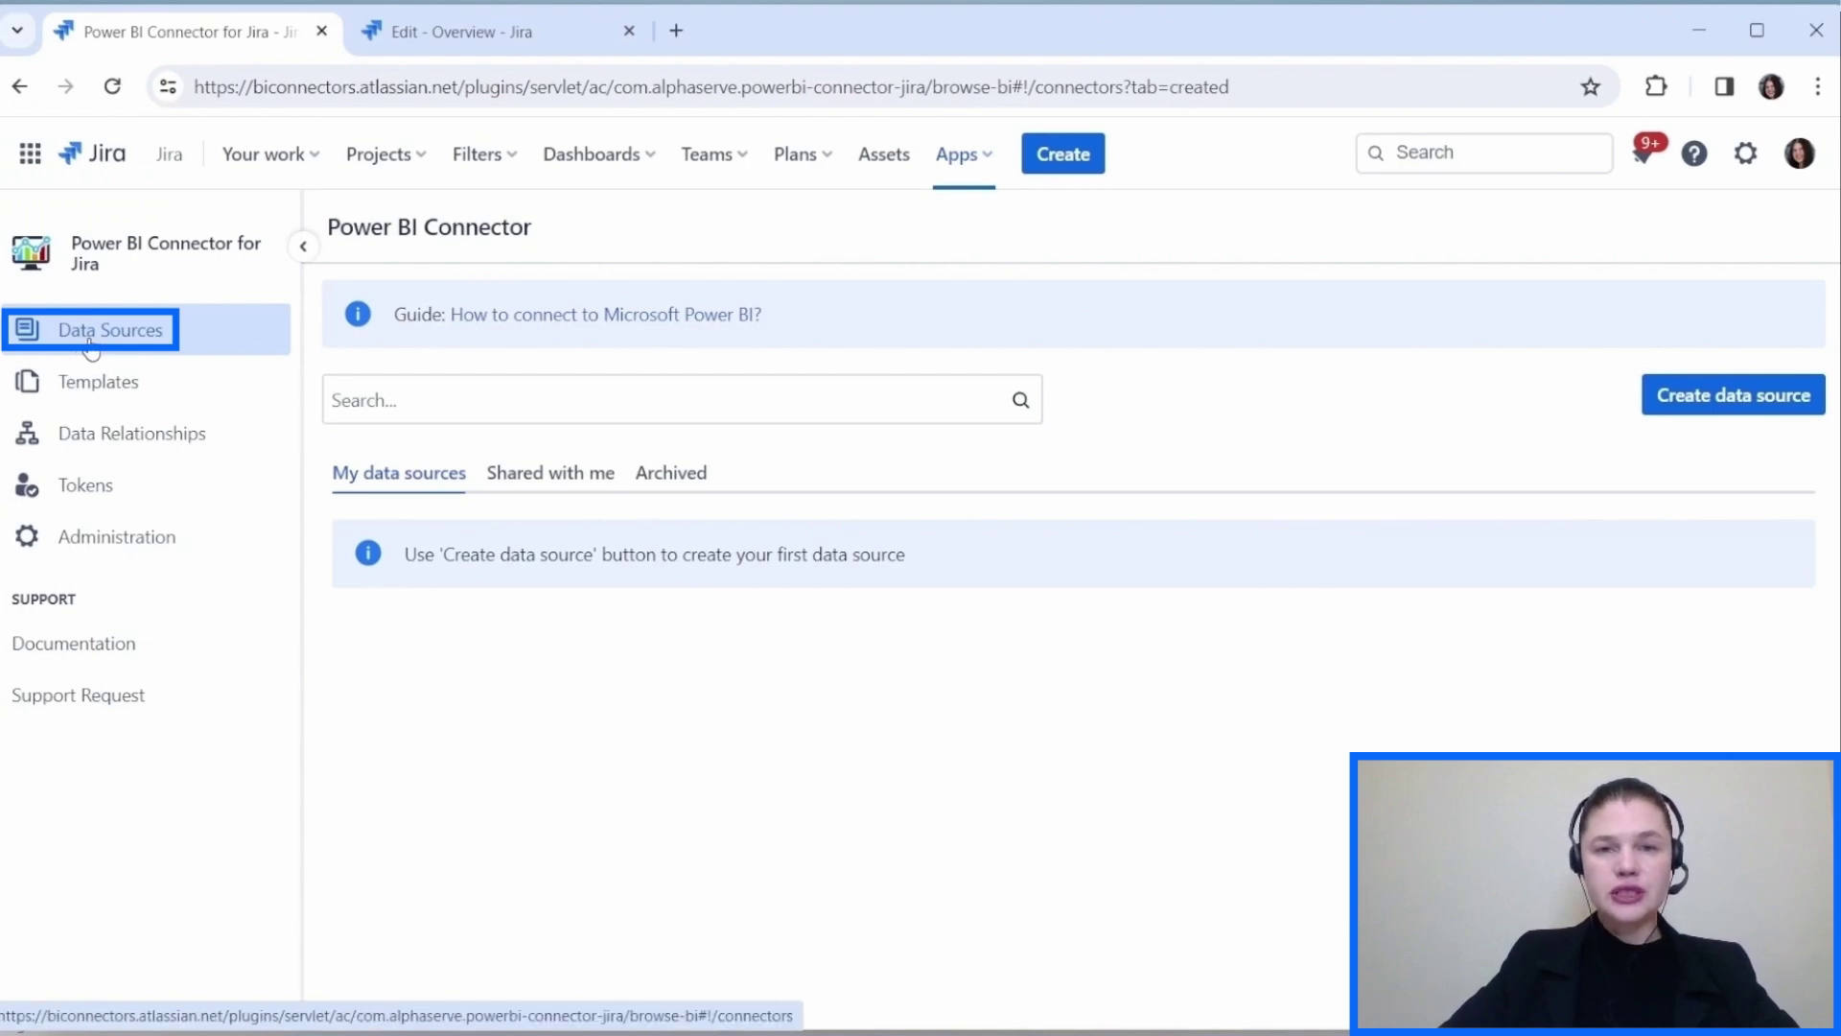
left_click(1724, 402)
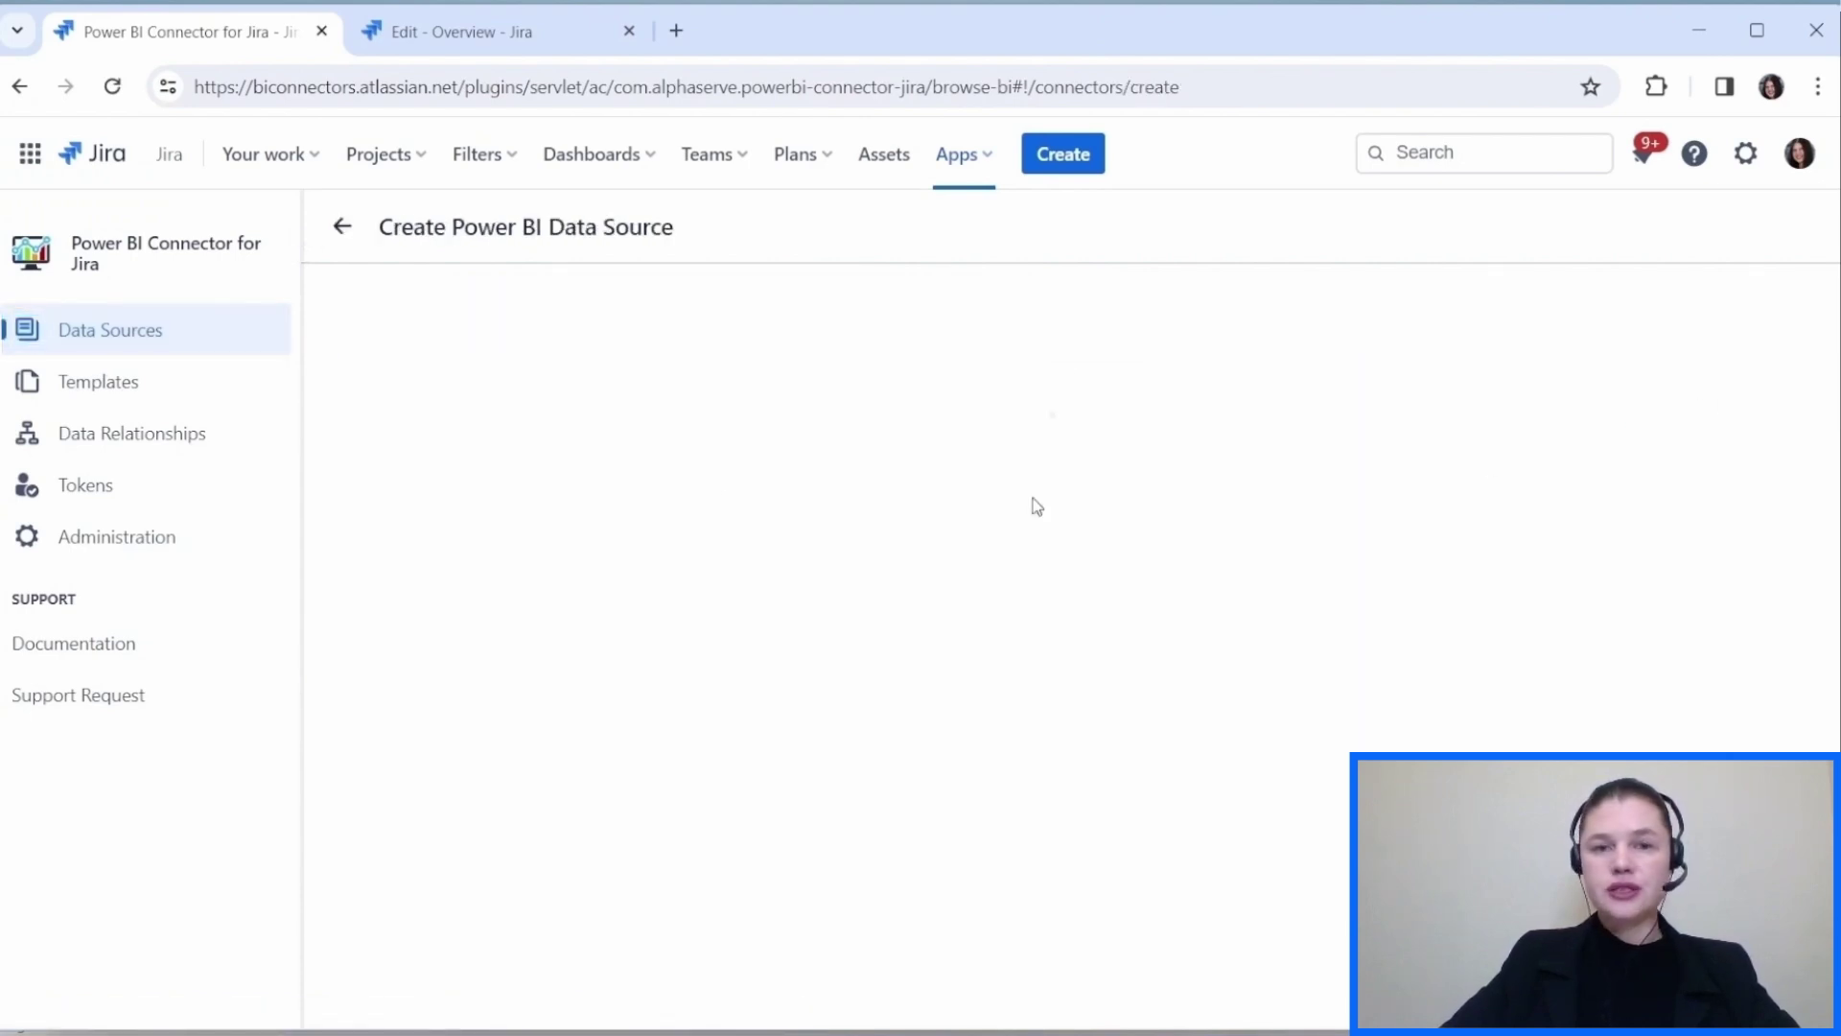
type("Projects Overview")
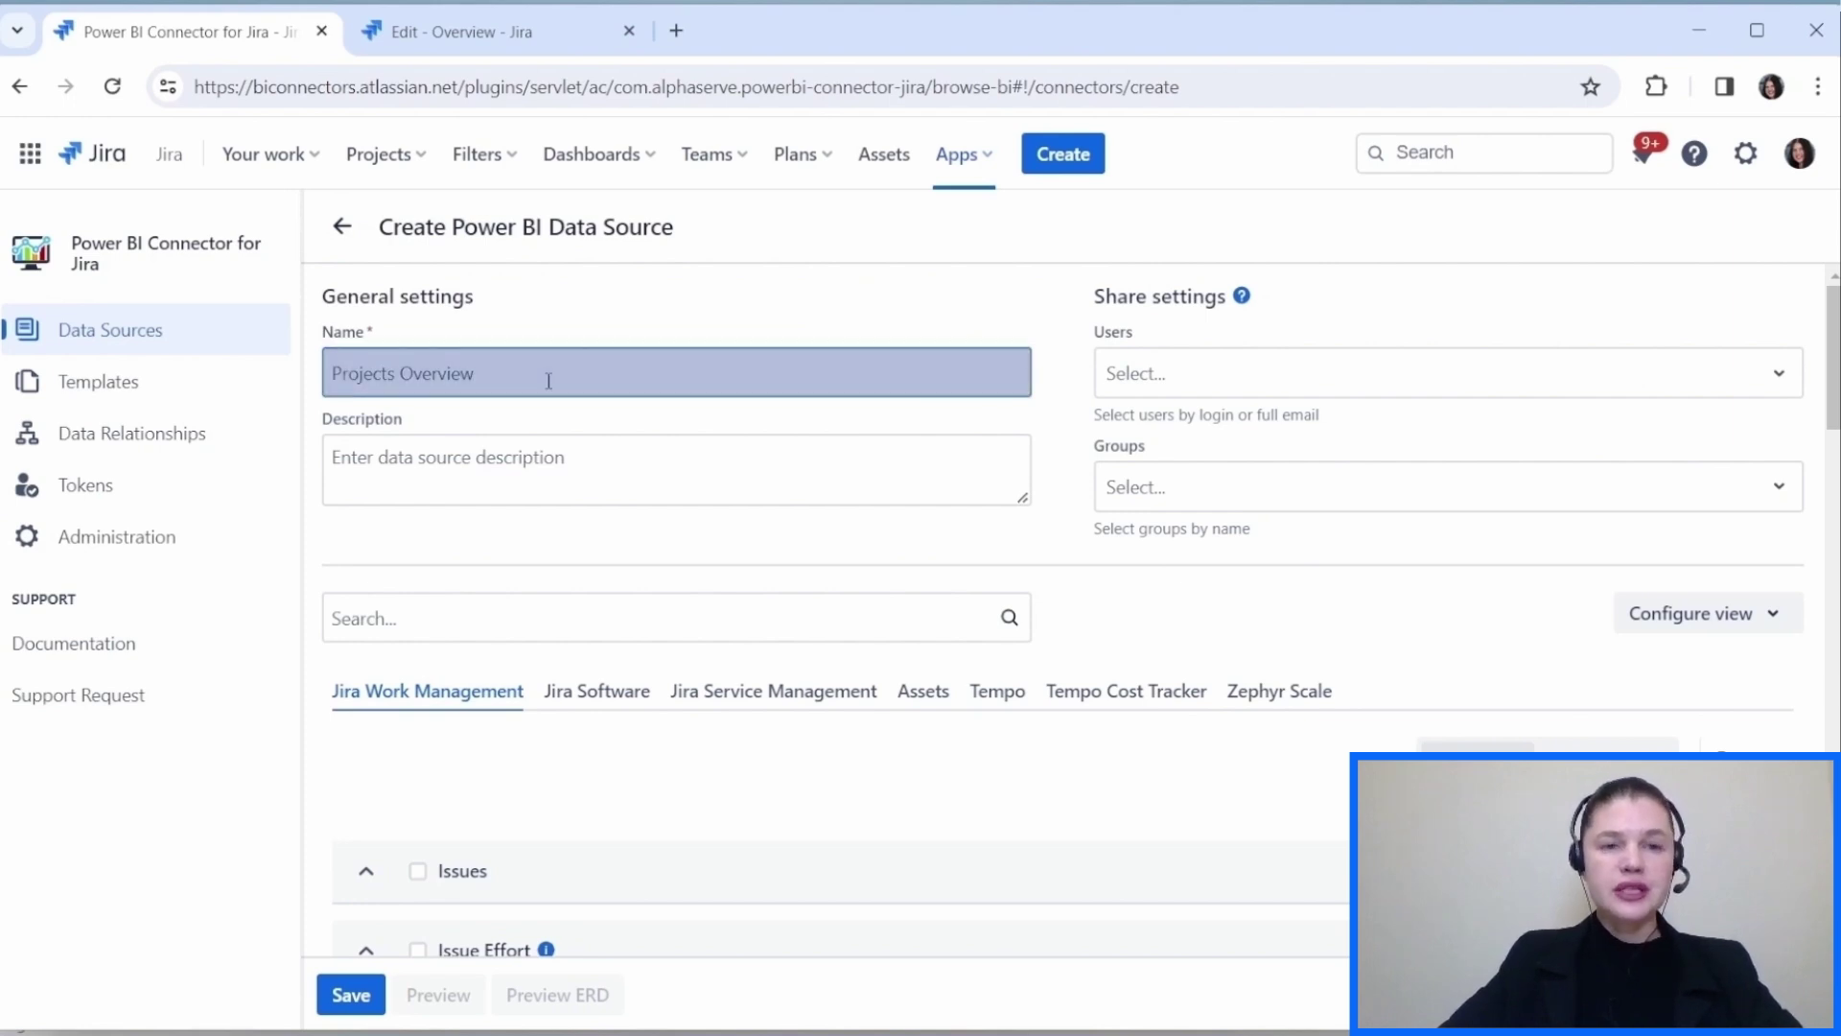
scroll(575, 522, "down", 1)
left_click(436, 745)
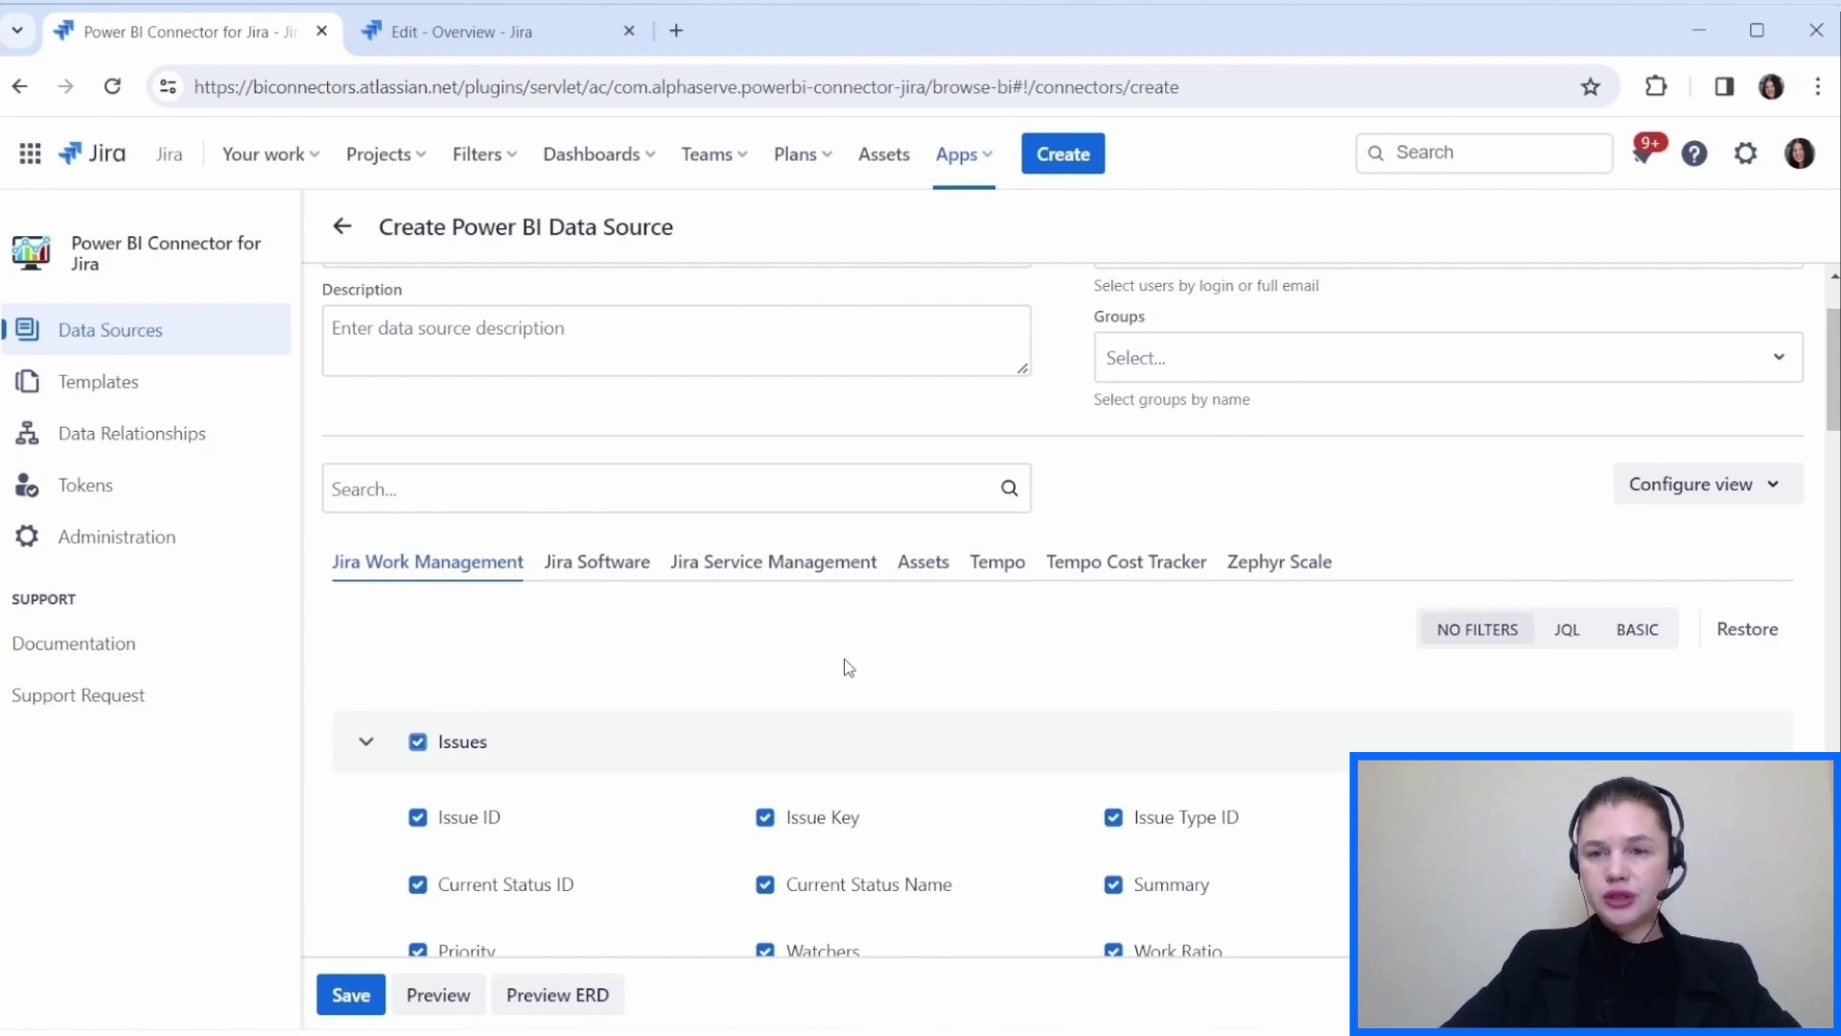
left_click(1563, 633)
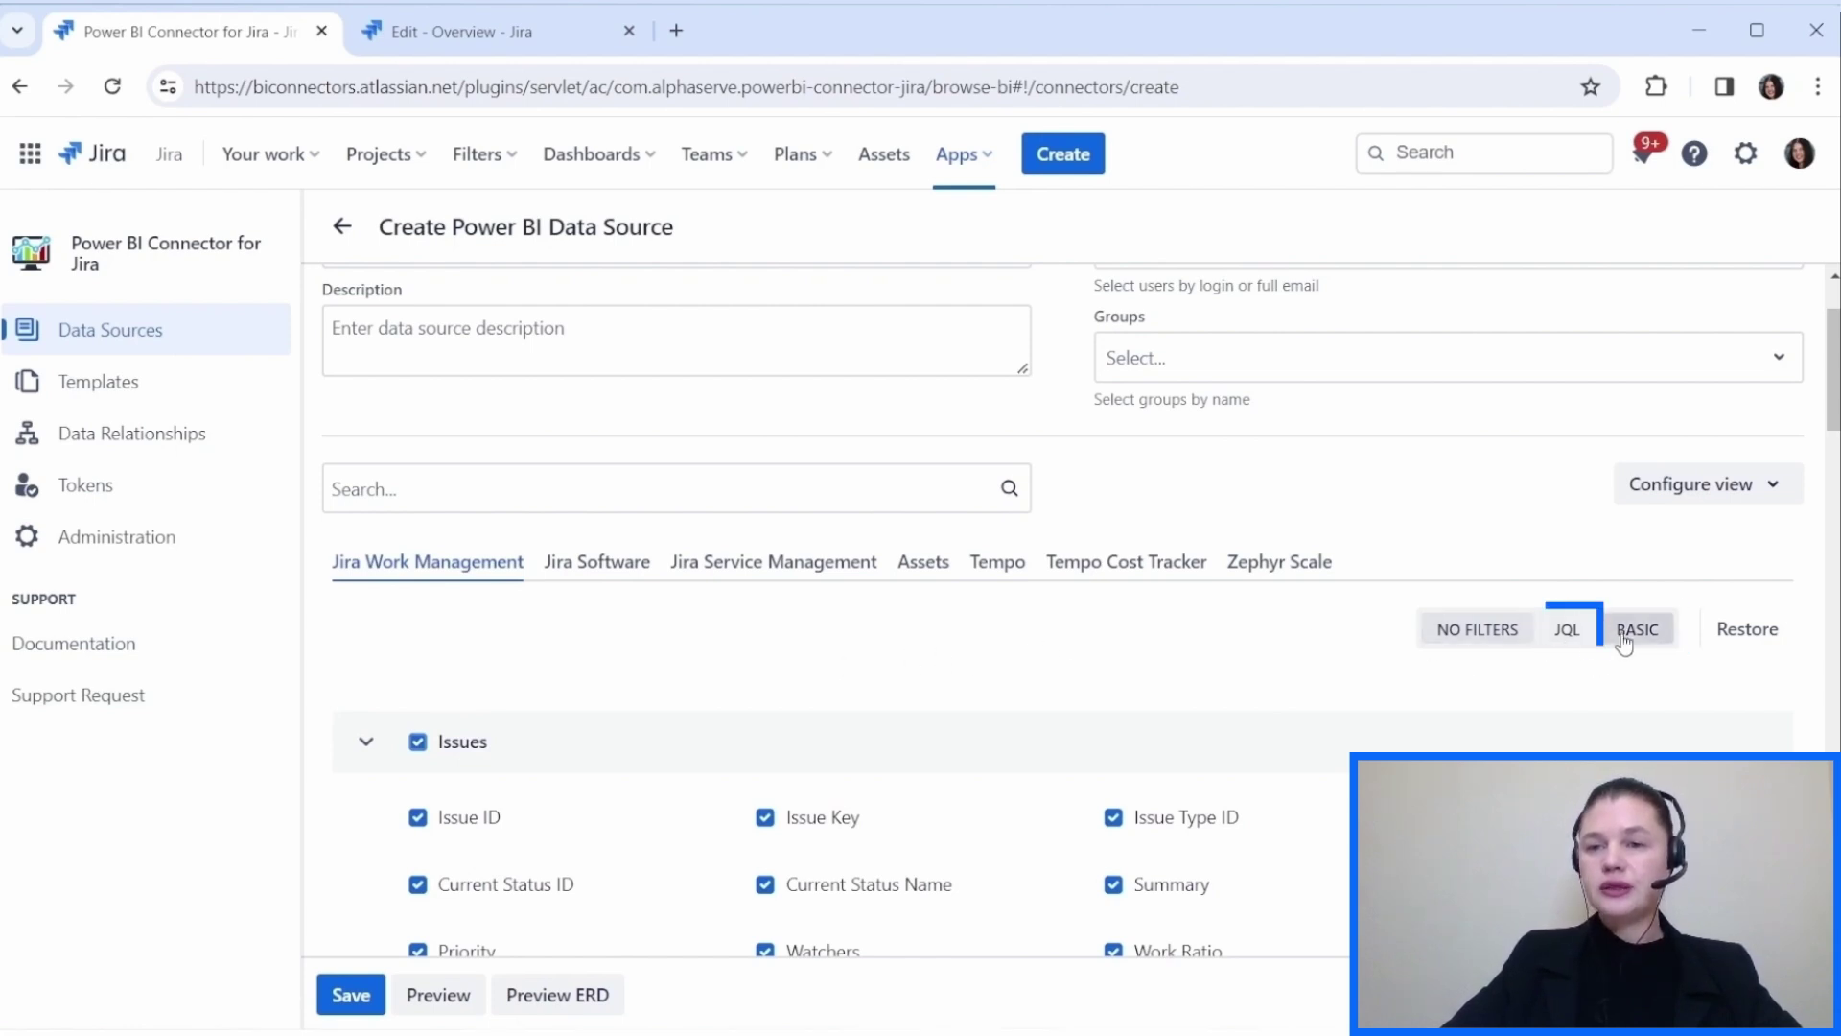
left_click(1565, 633)
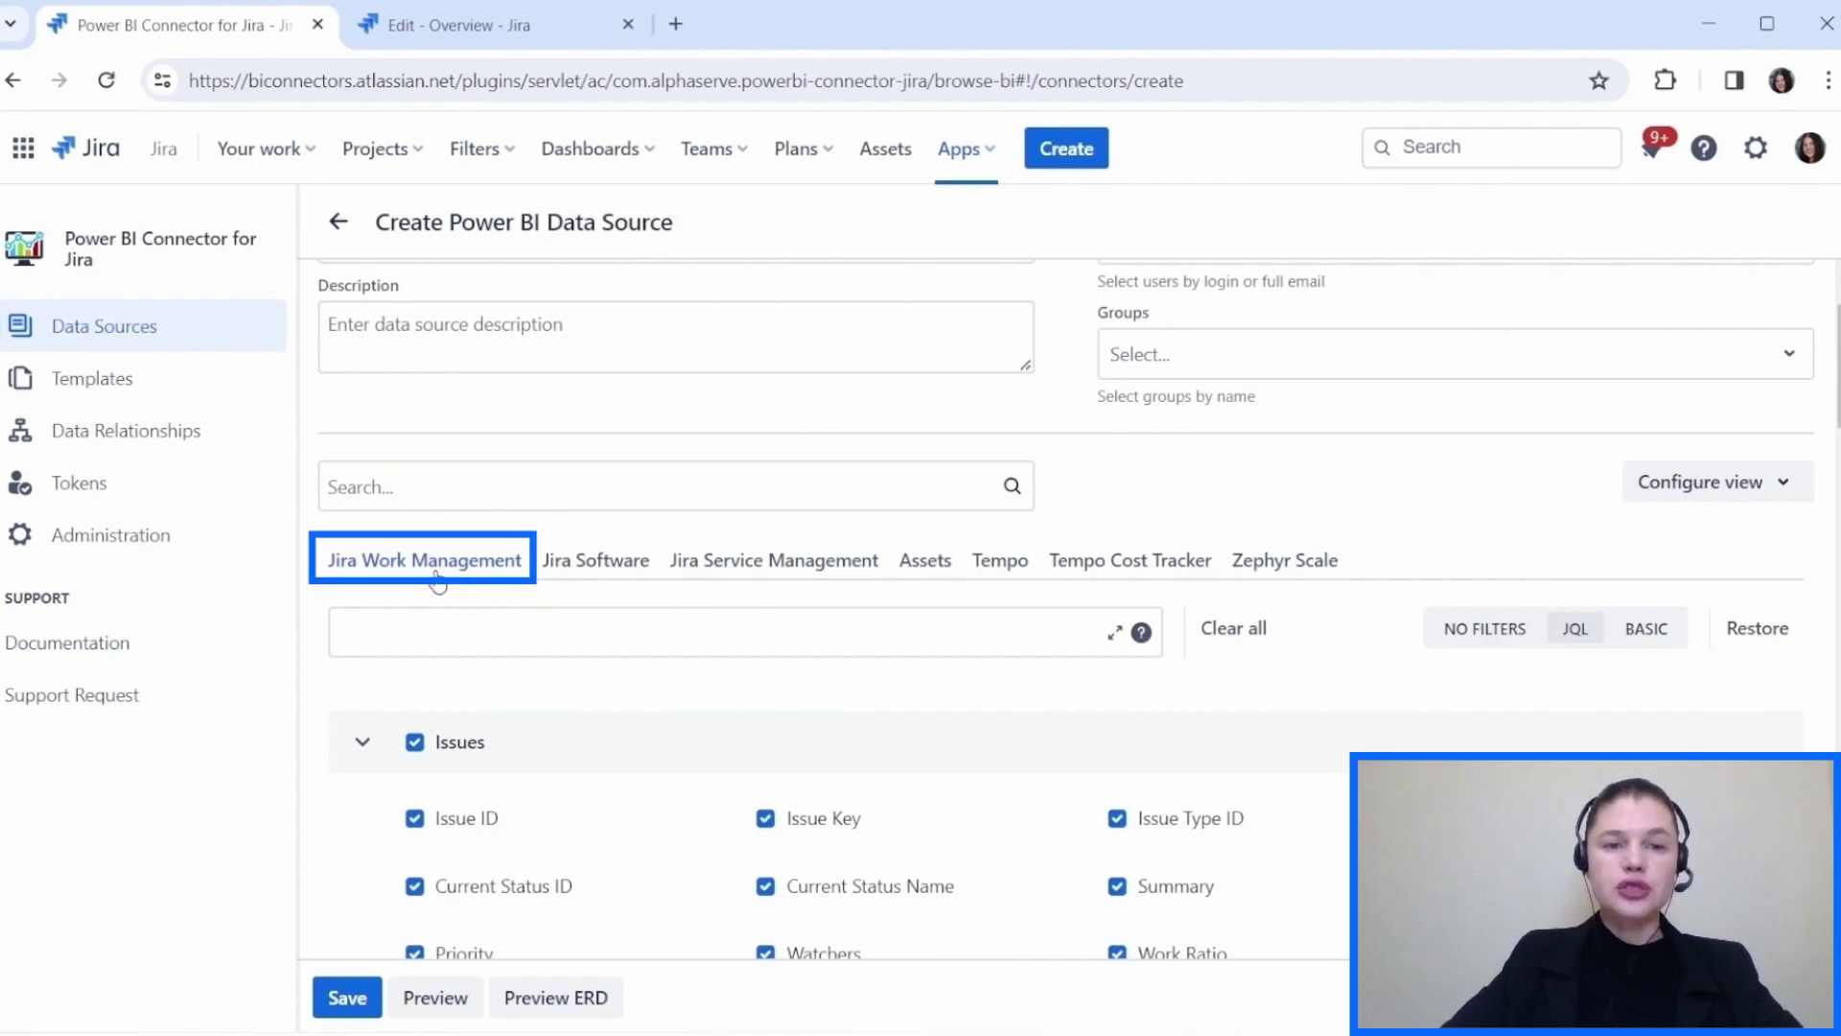
Step: Browse the Jira Software and Service Management tables, save Projects Overview, and copy its feed URL
left_click(362, 745)
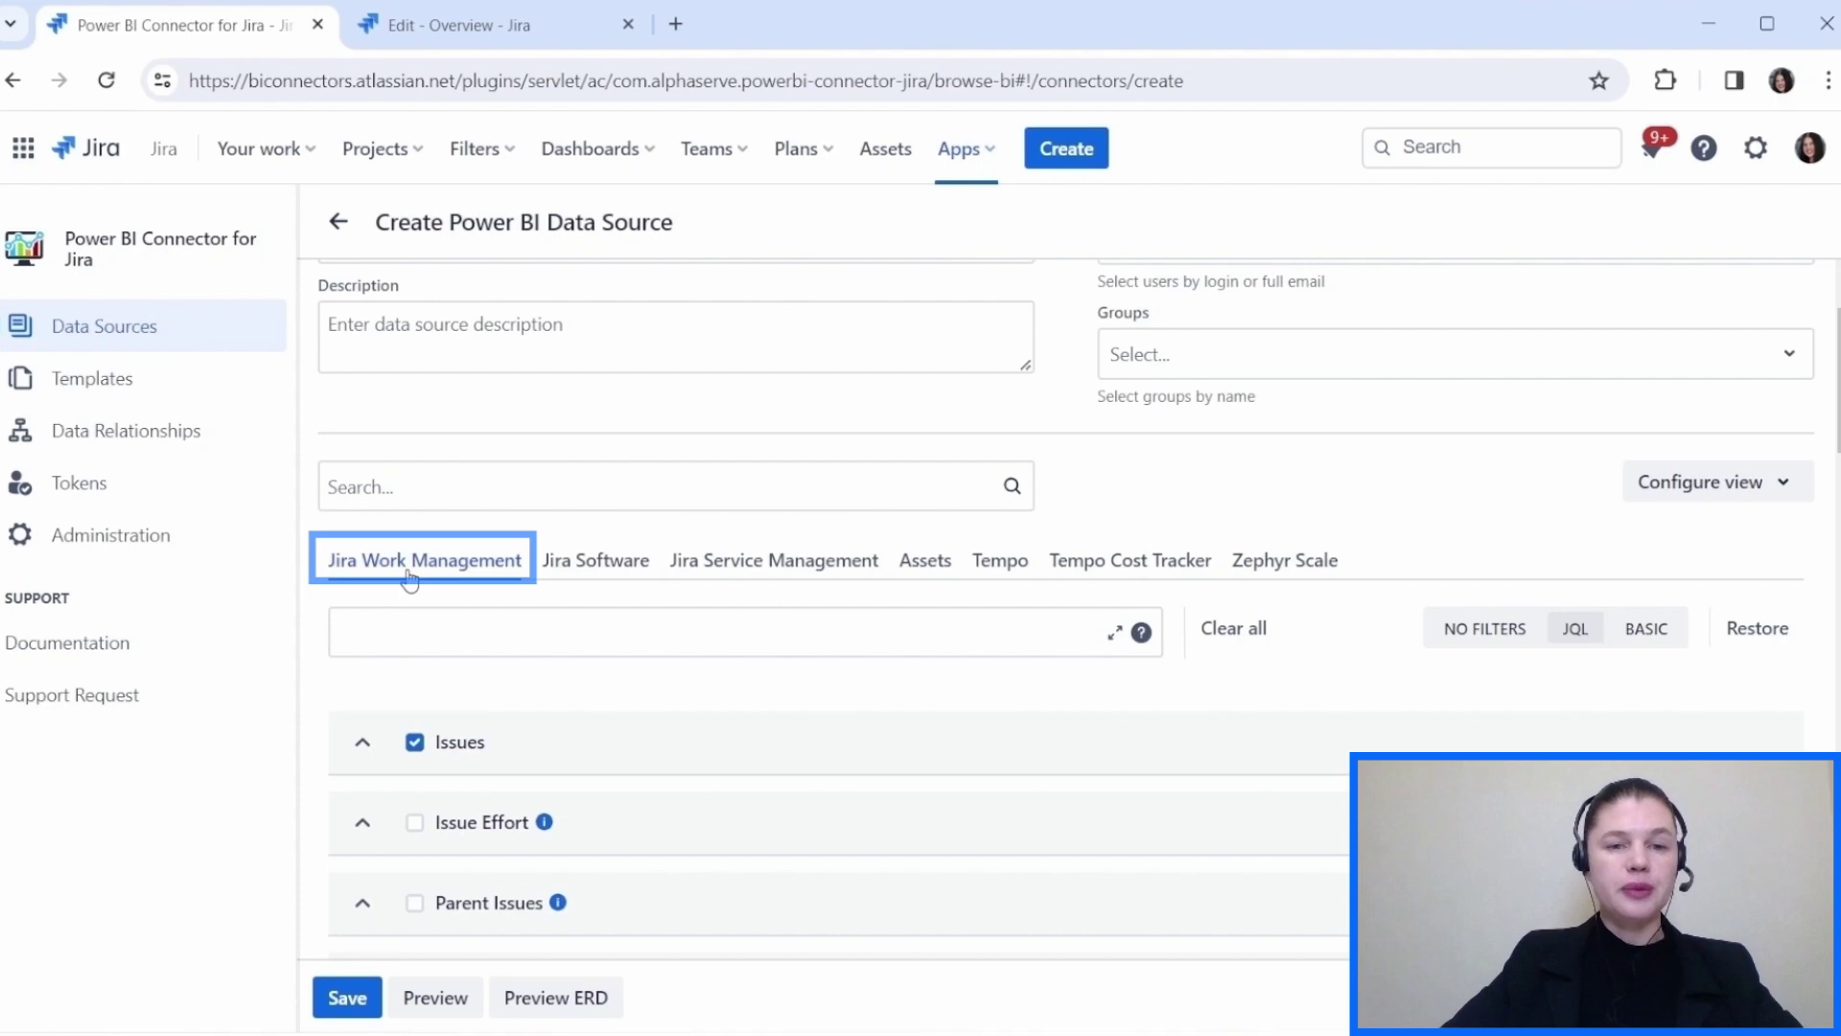
left_click(598, 575)
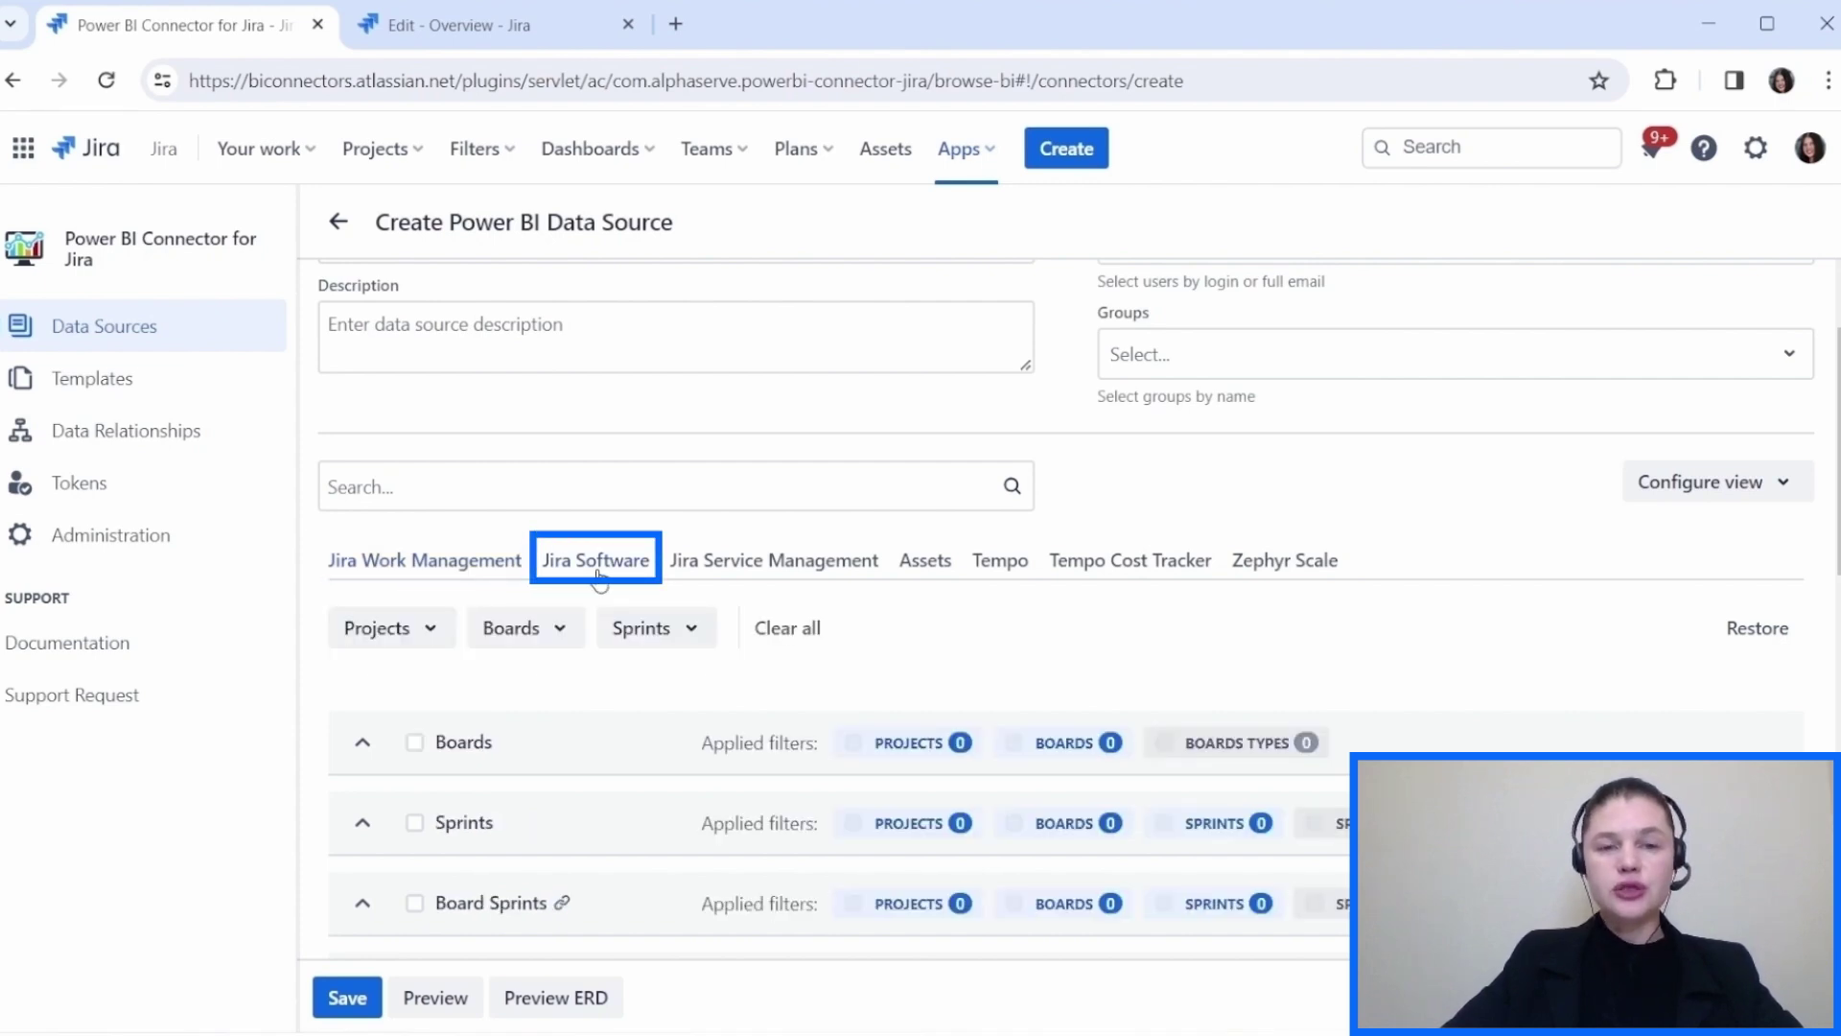
left_click(770, 573)
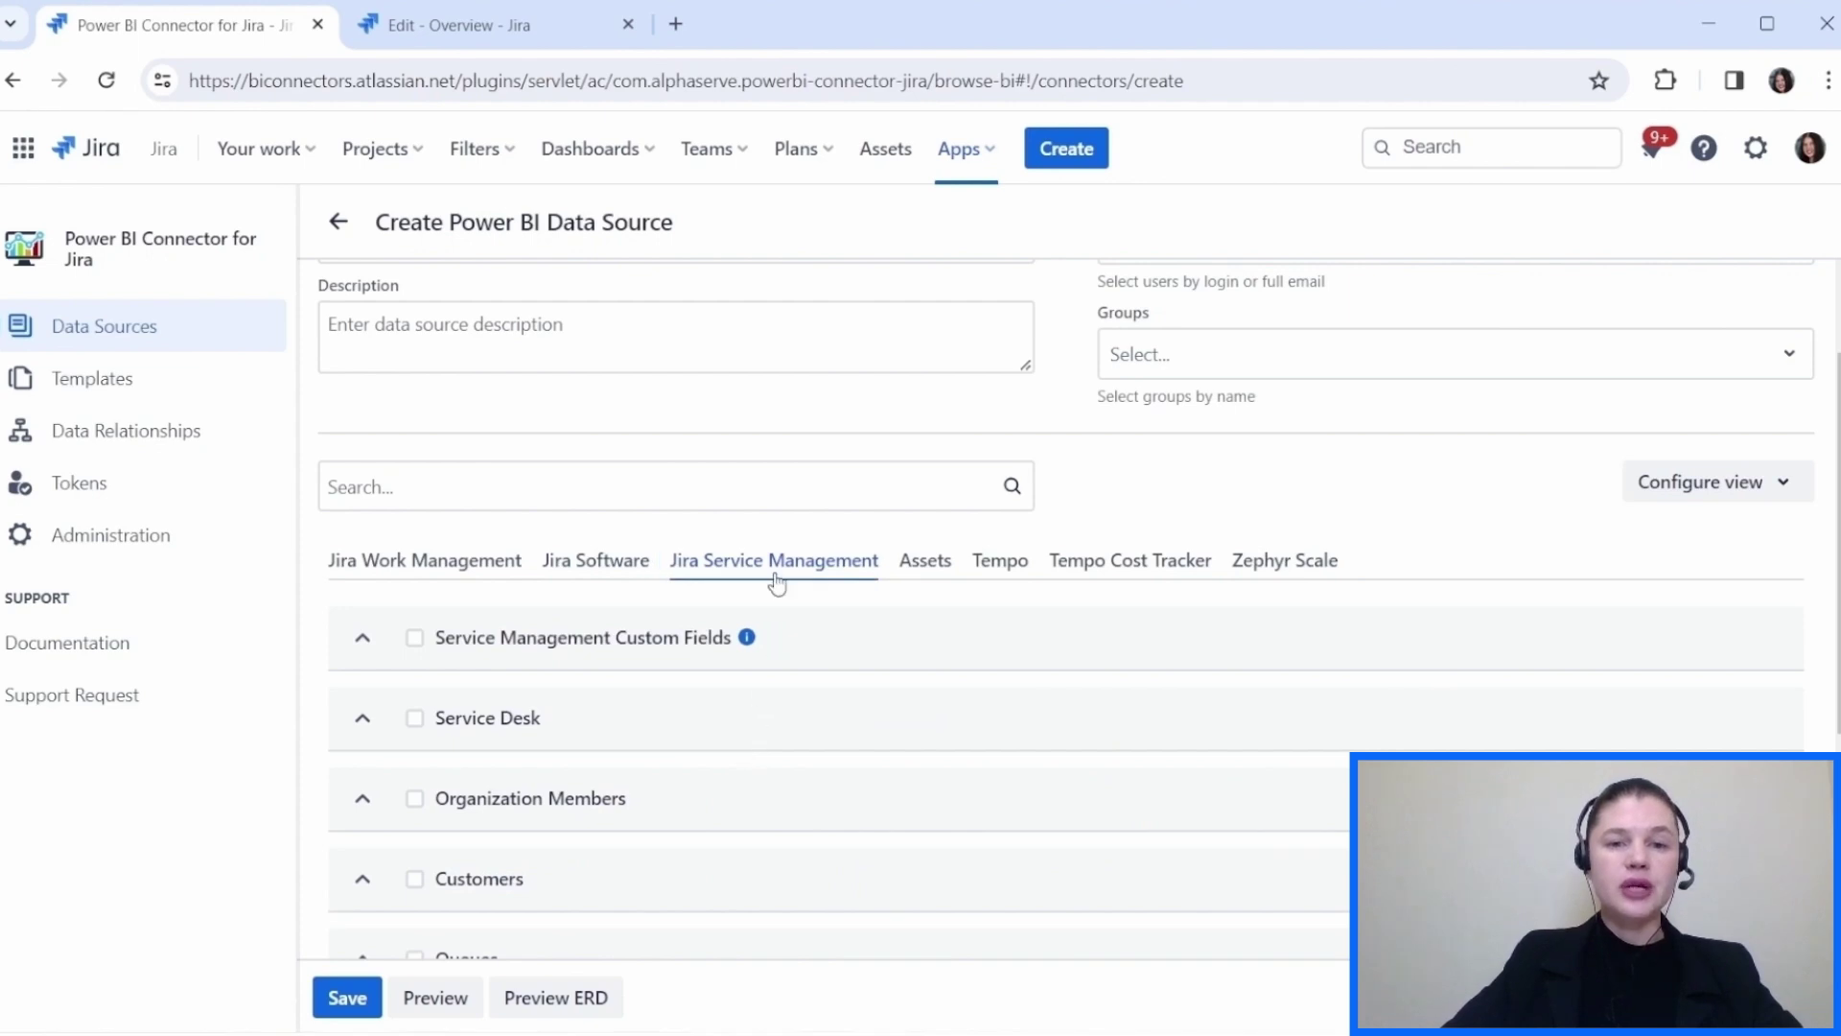
left_click(611, 575)
left_click(346, 998)
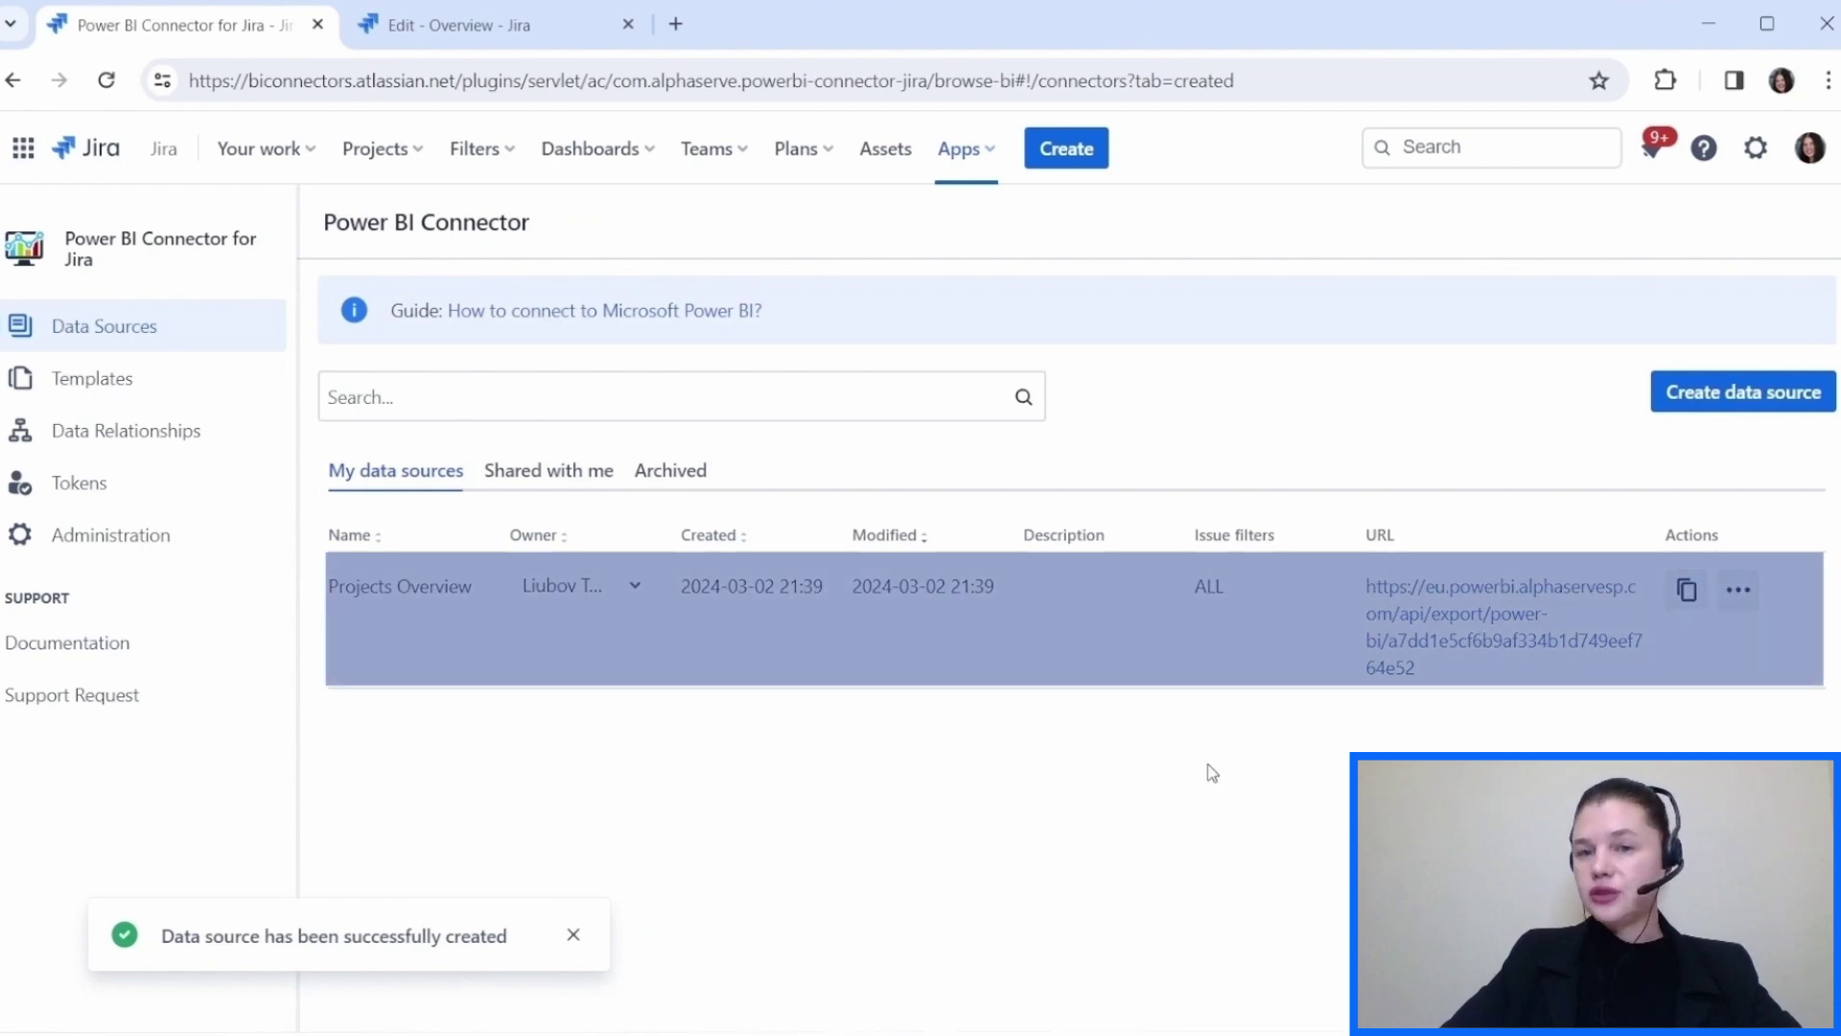
left_click(1686, 591)
Step: Add an OData feed in Power BI Desktop using the pasted Jira export URL
left_click(1140, 1003)
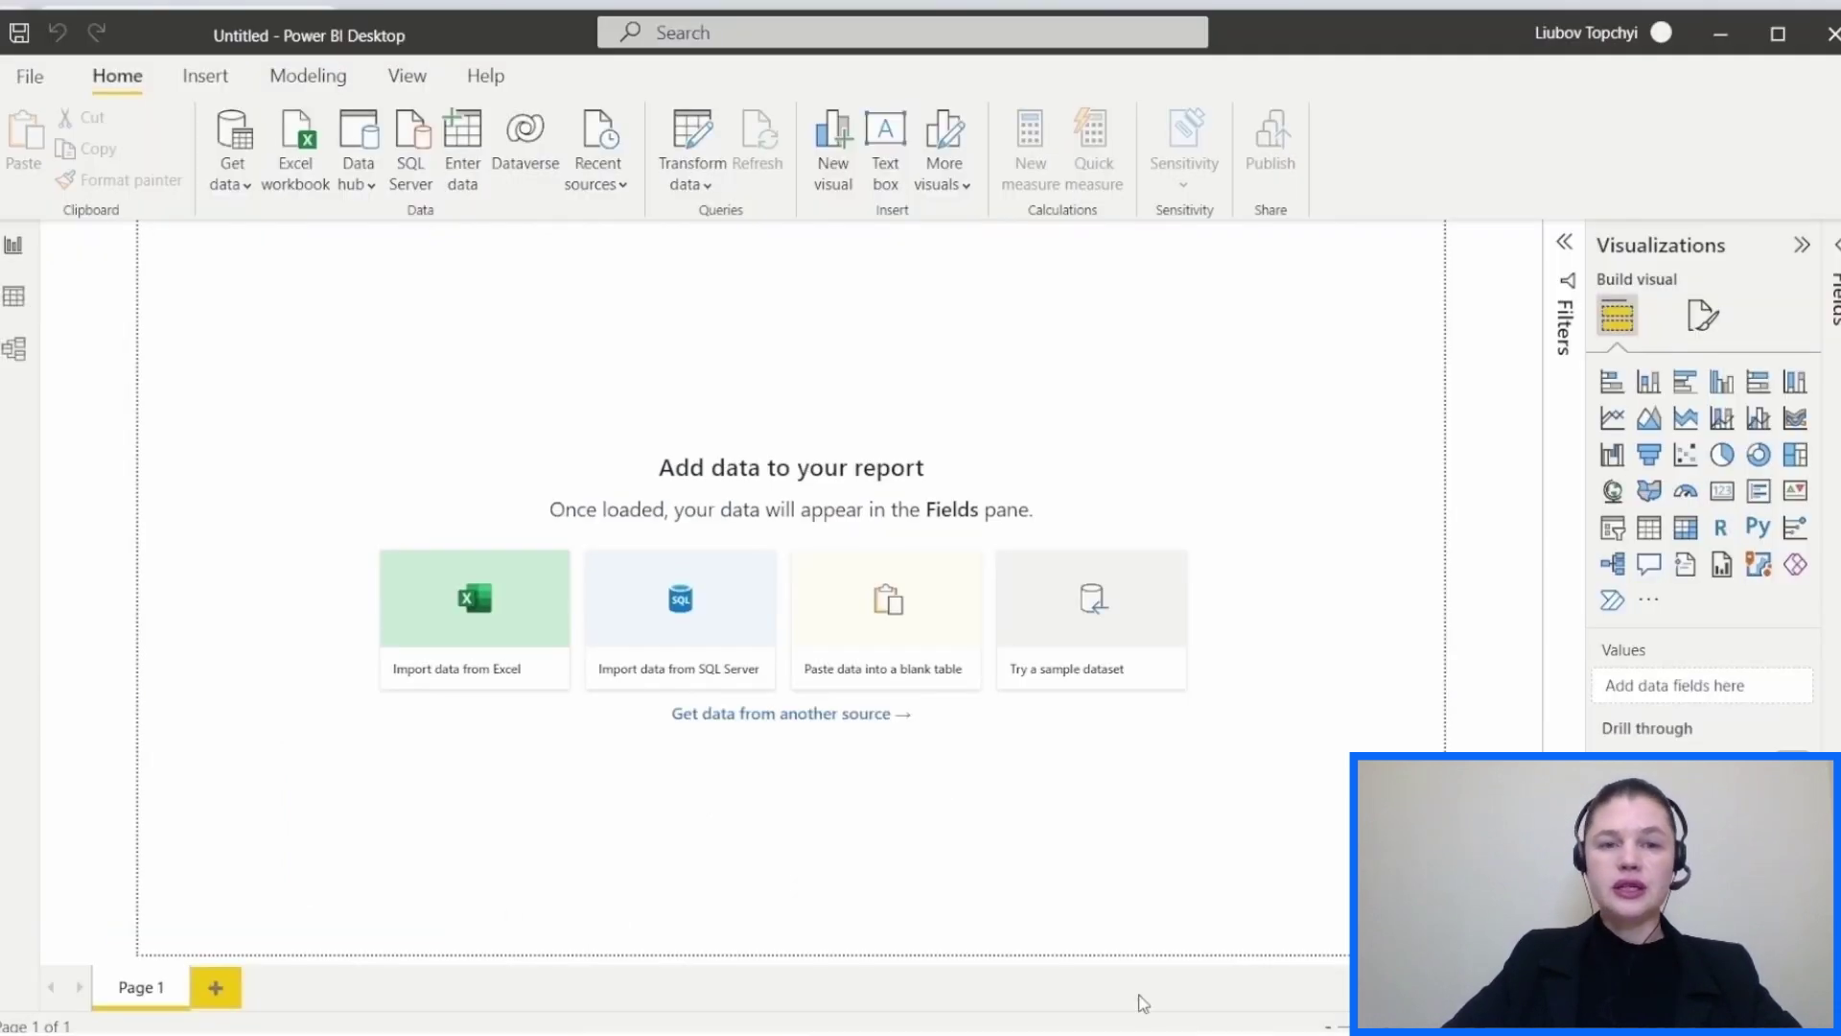
left_click(234, 187)
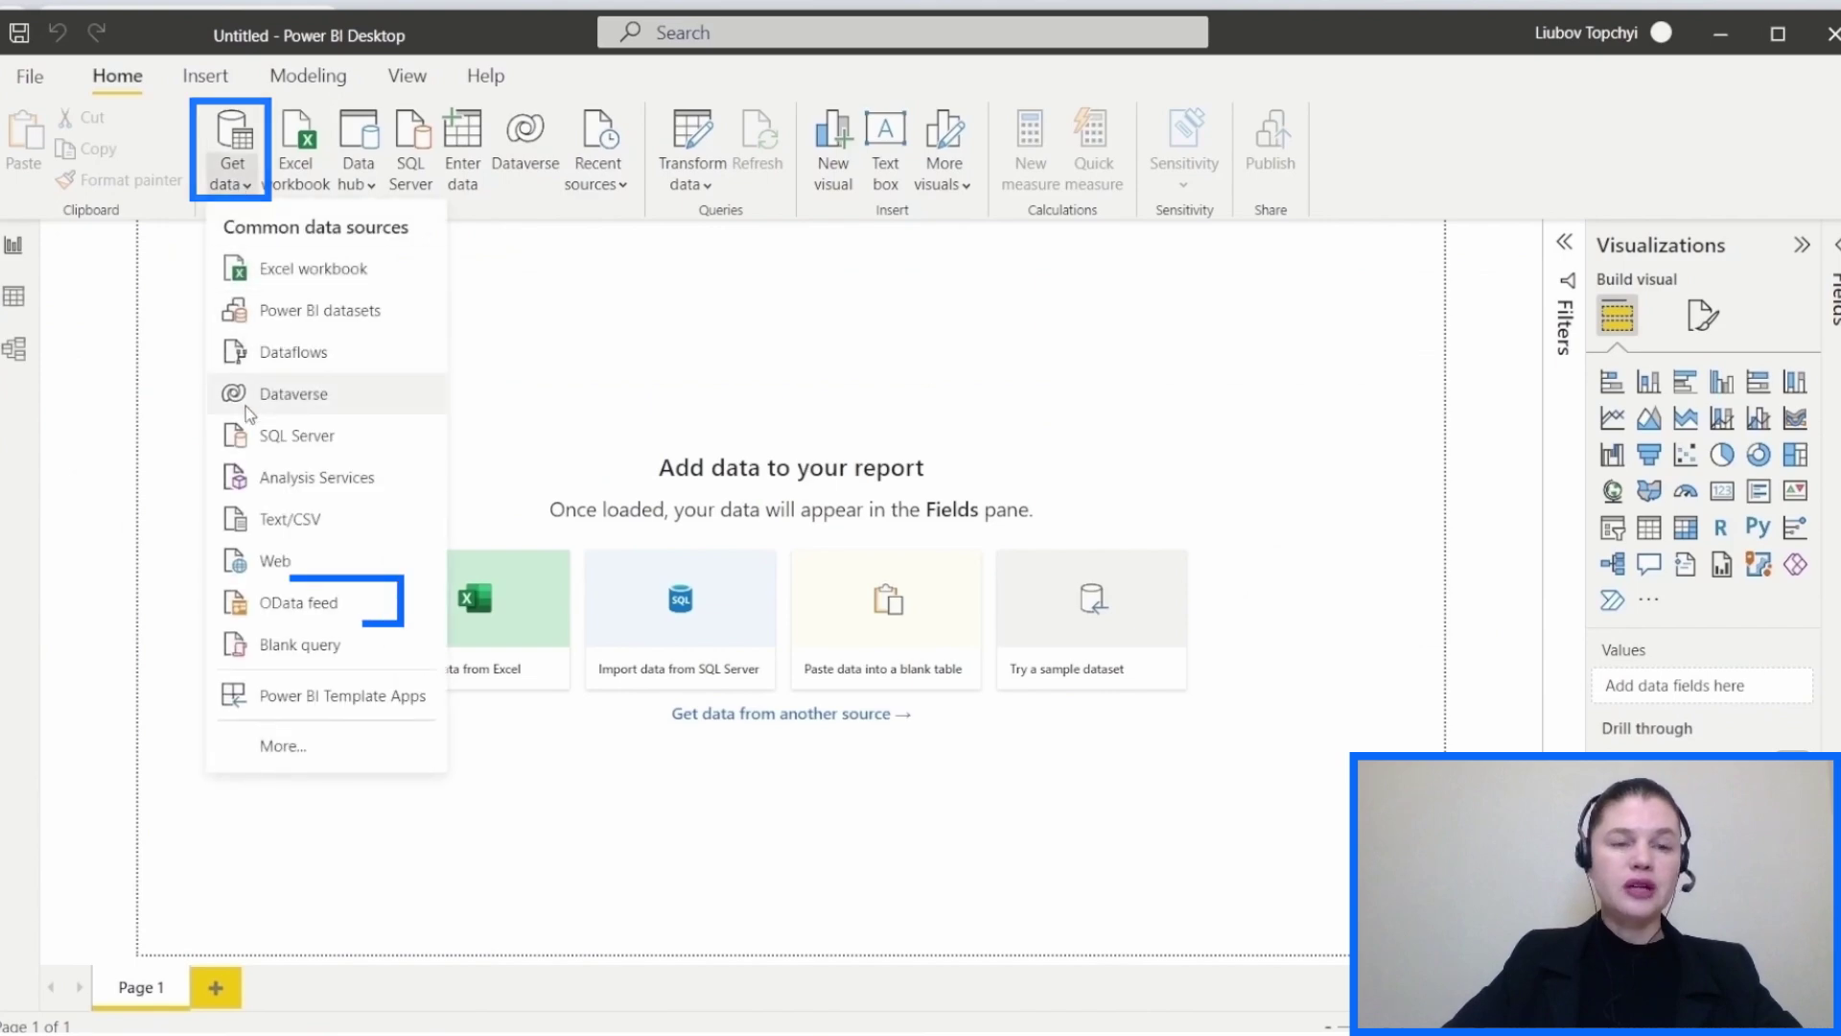
left_click(259, 605)
key("ctrl+v")
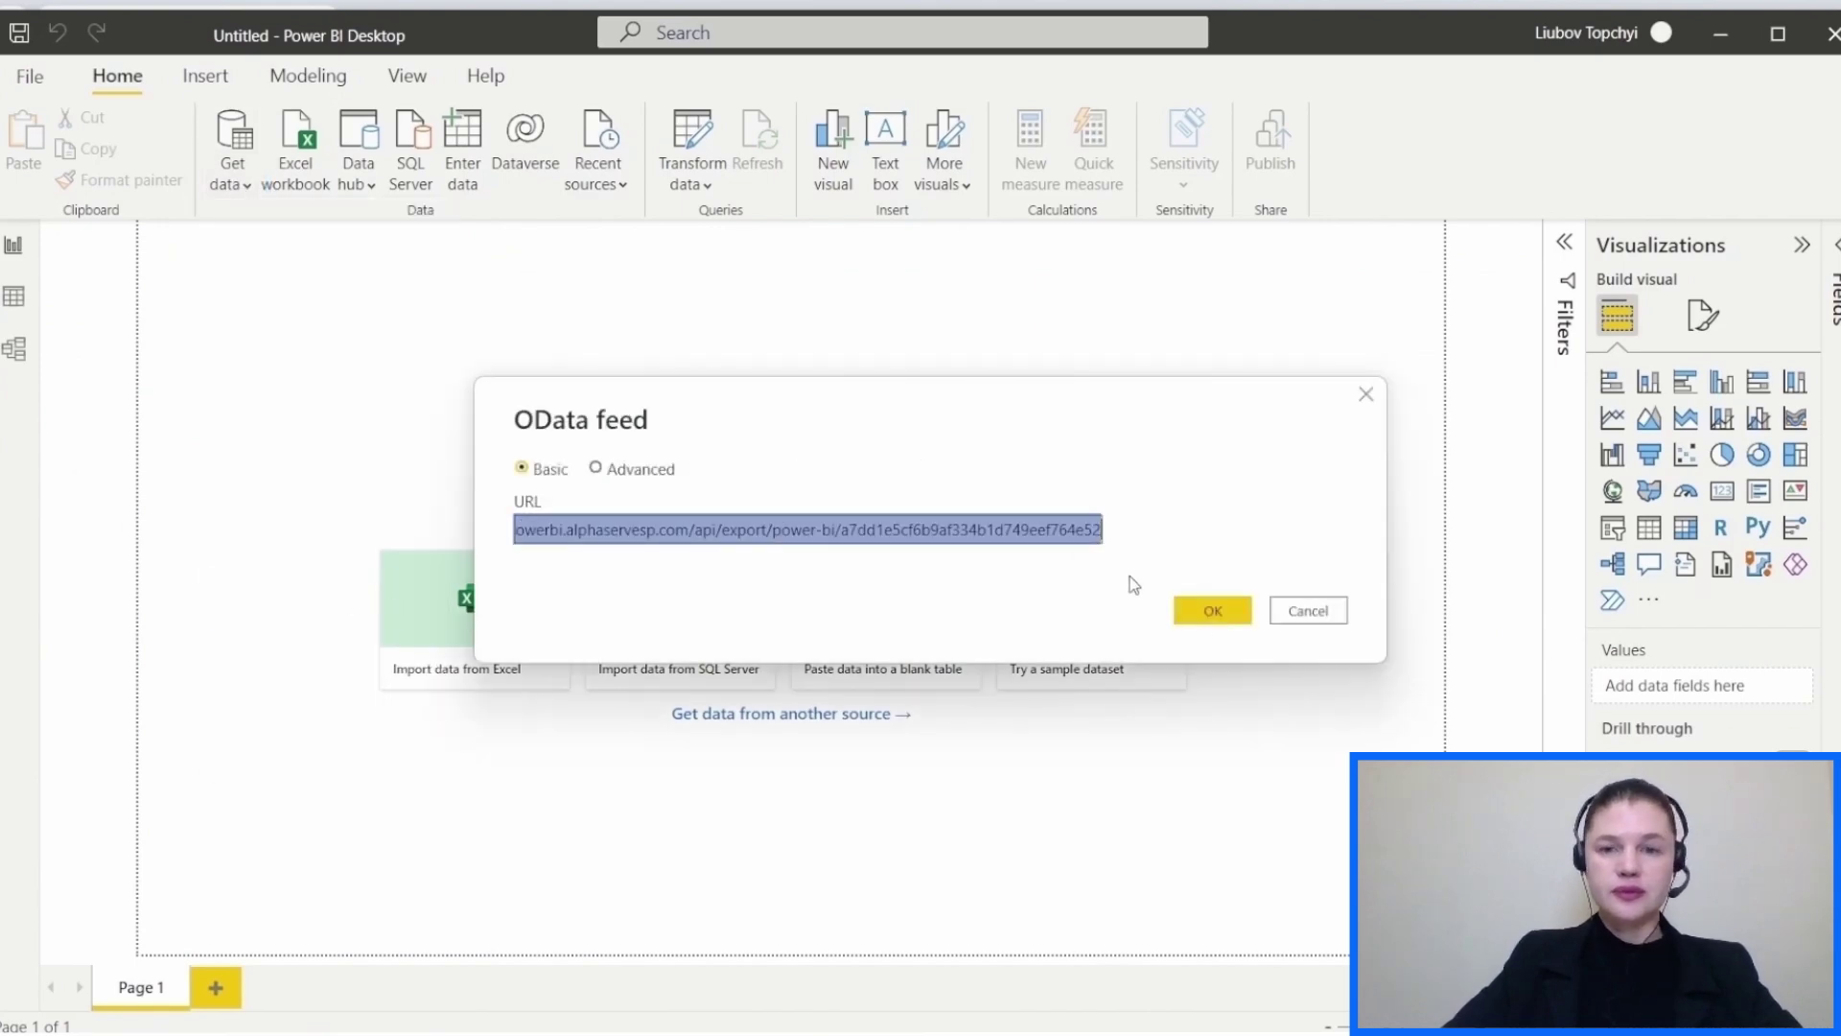
left_click(1198, 611)
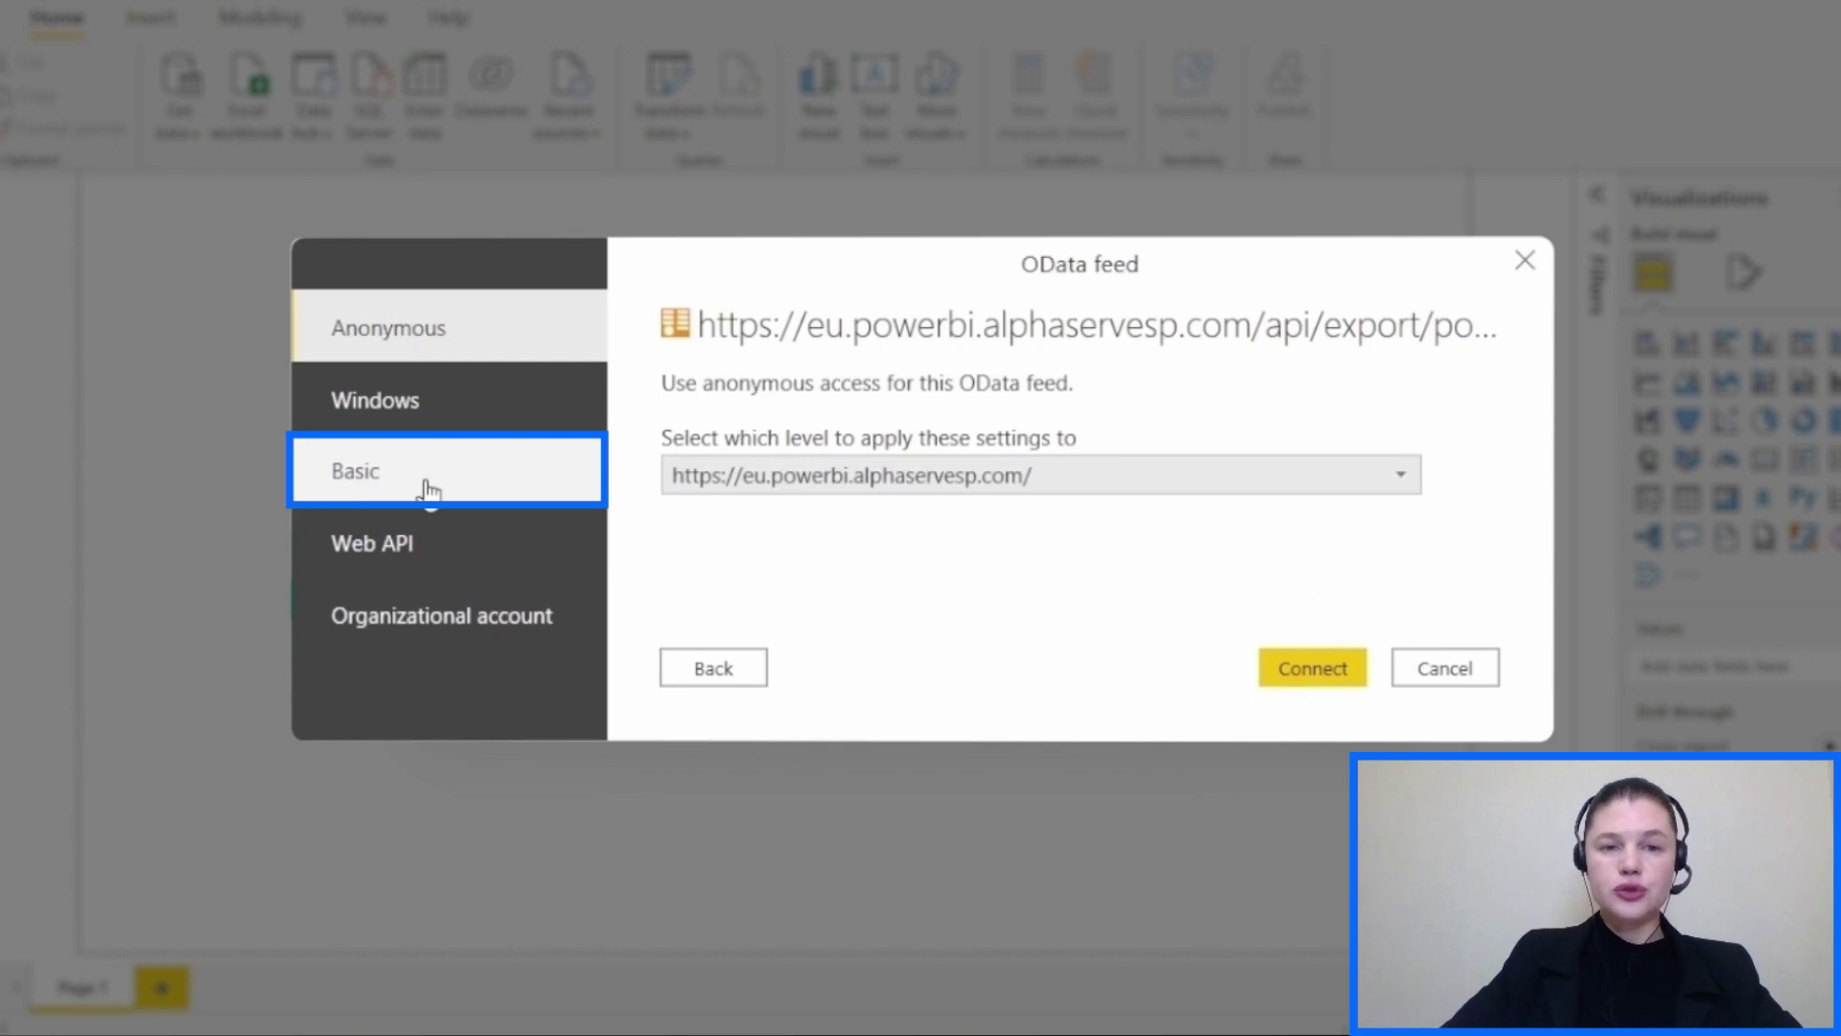
Step: Choose Basic authentication for the full export URL and begin entering the user name
left_click(428, 491)
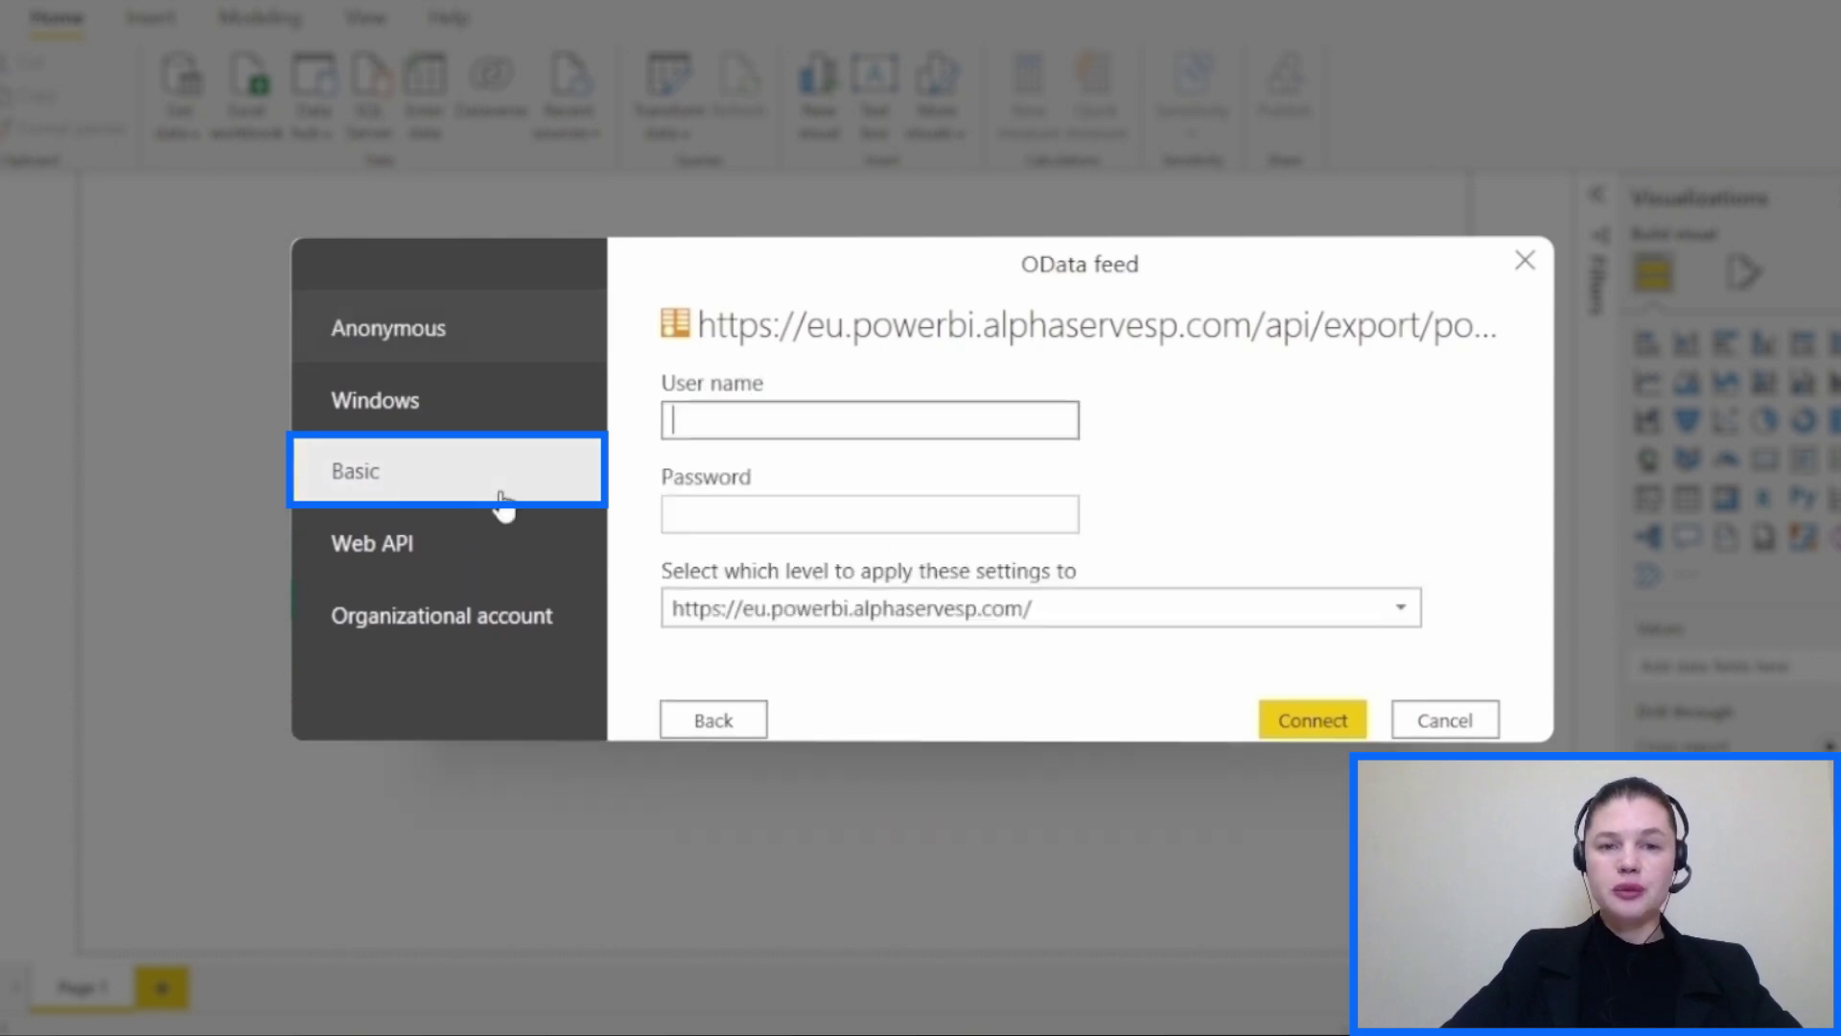
left_click(897, 607)
left_click(937, 737)
left_click(739, 414)
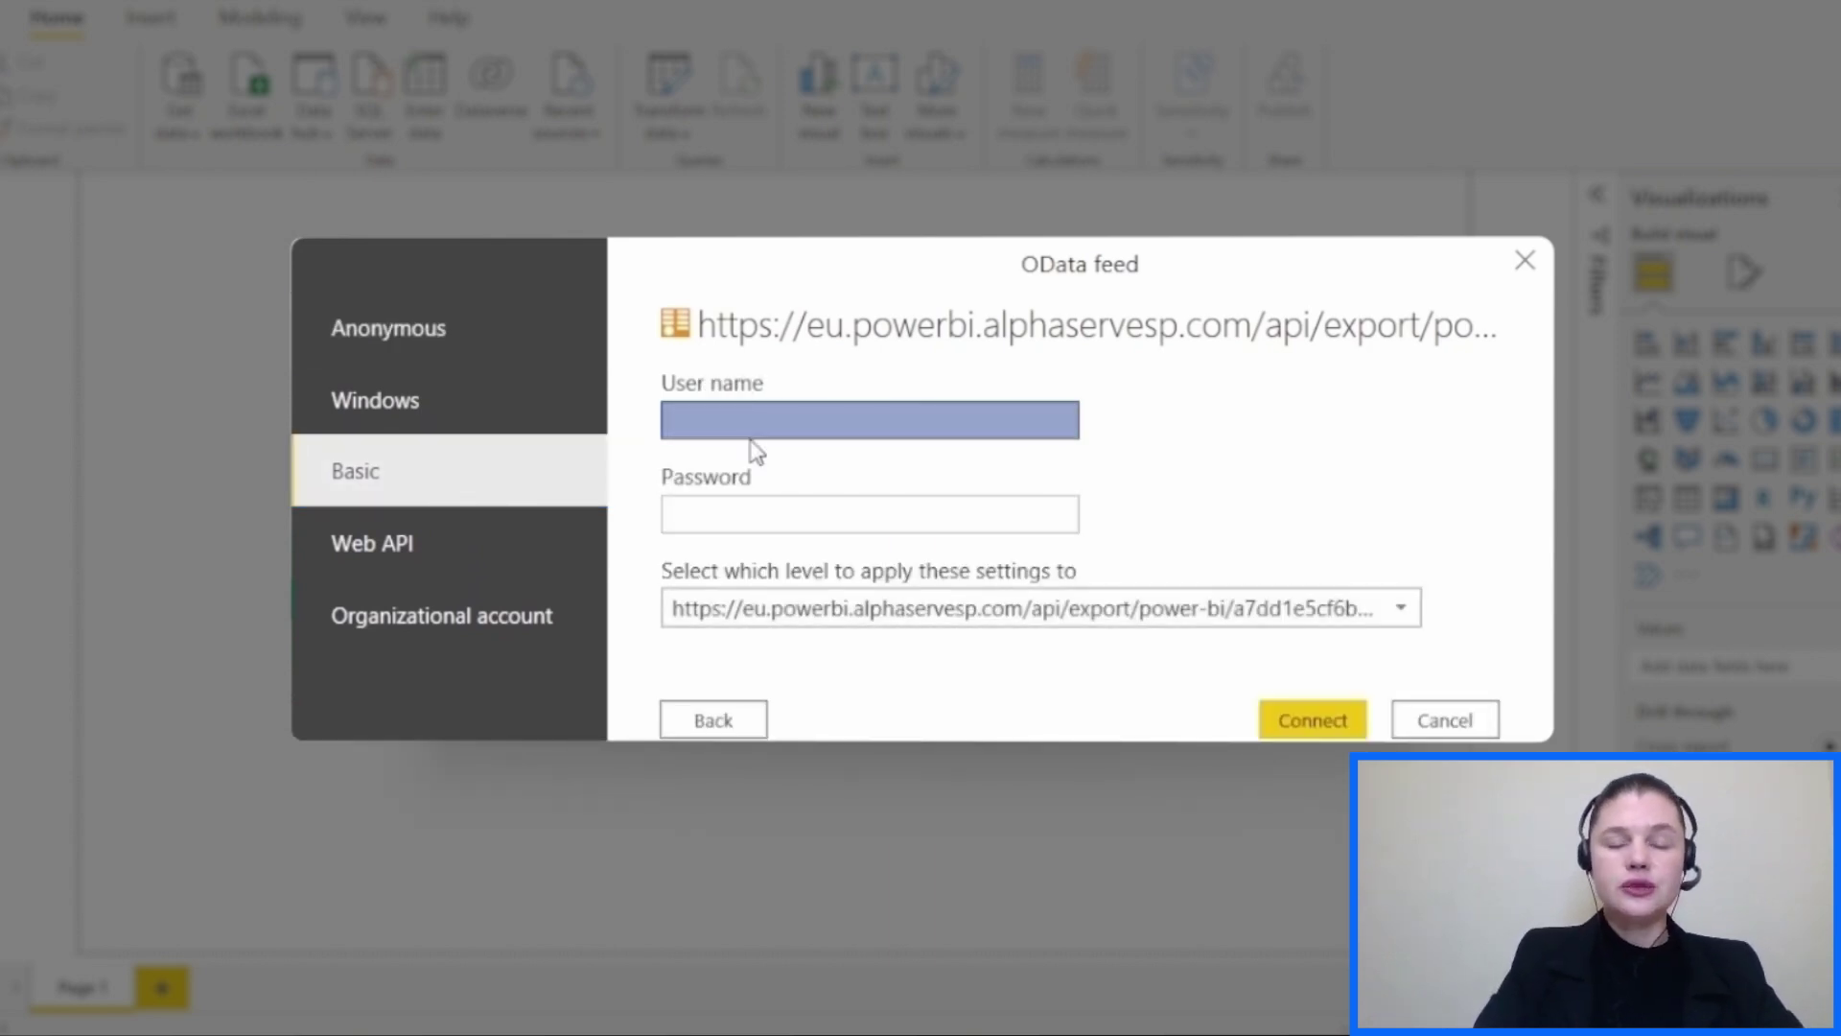
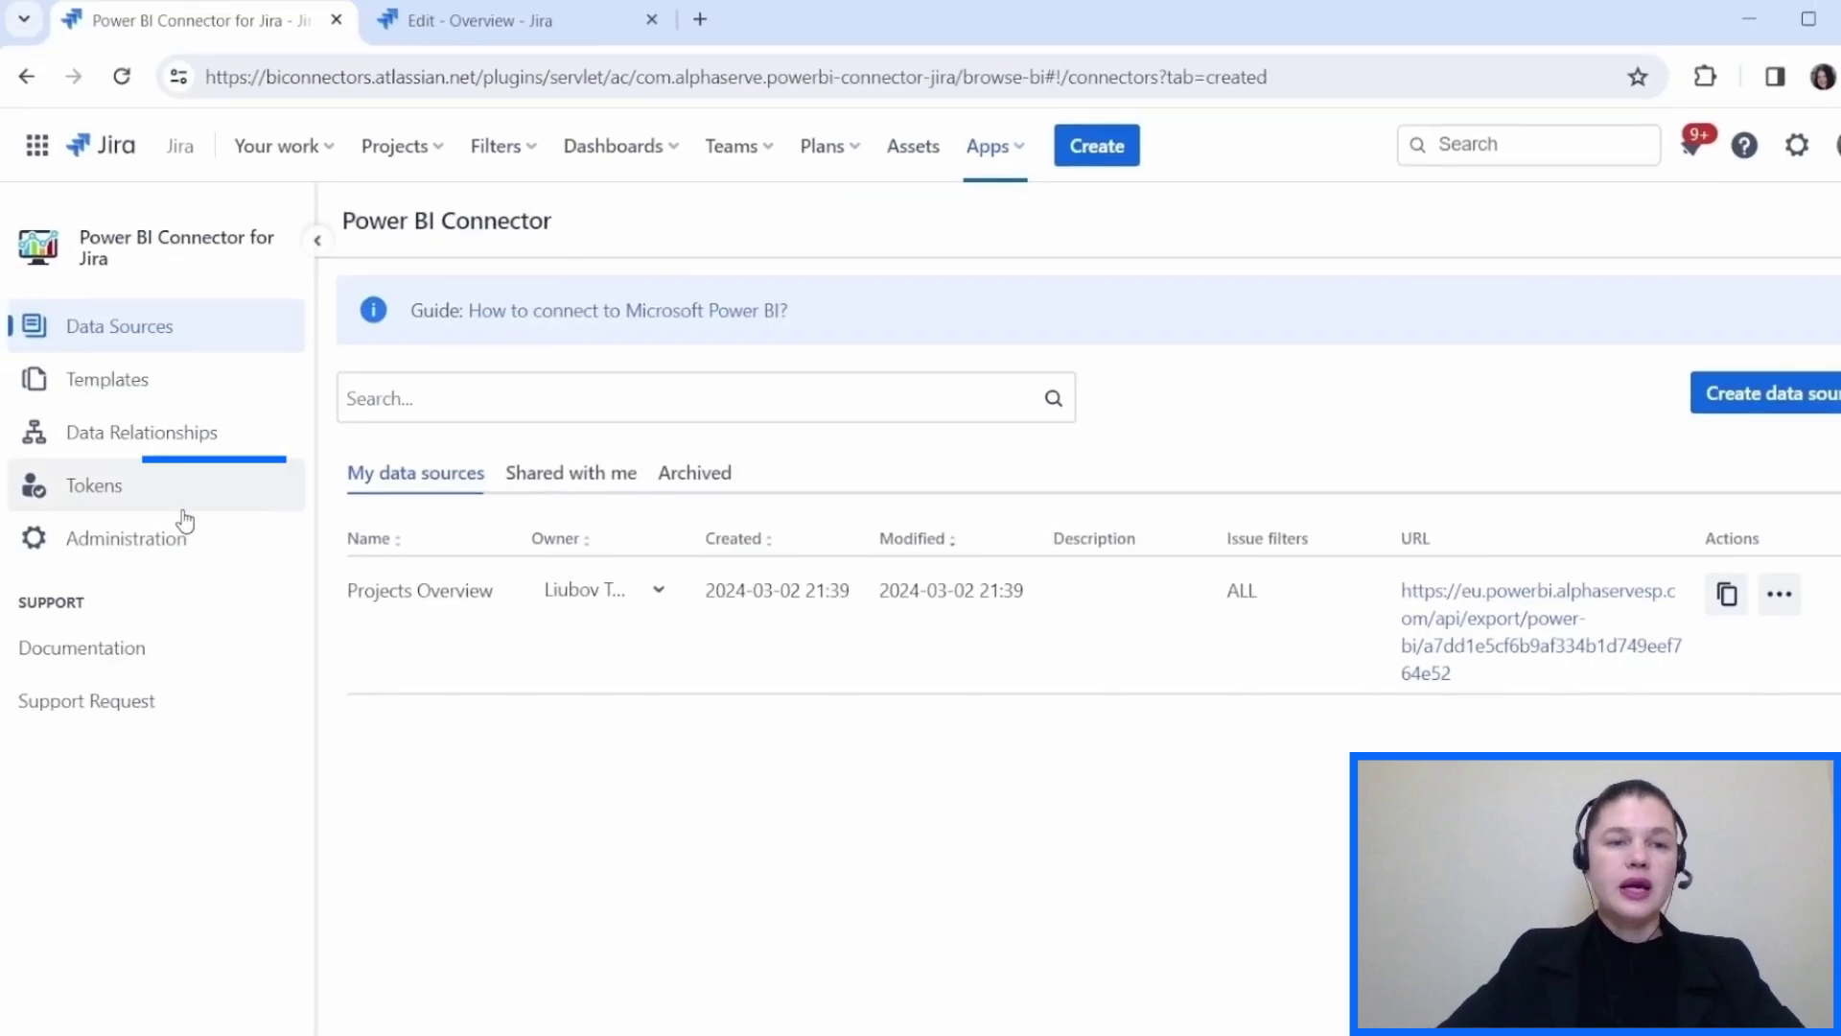
Step: Create an access token labelled PBI and copy it
left_click(183, 496)
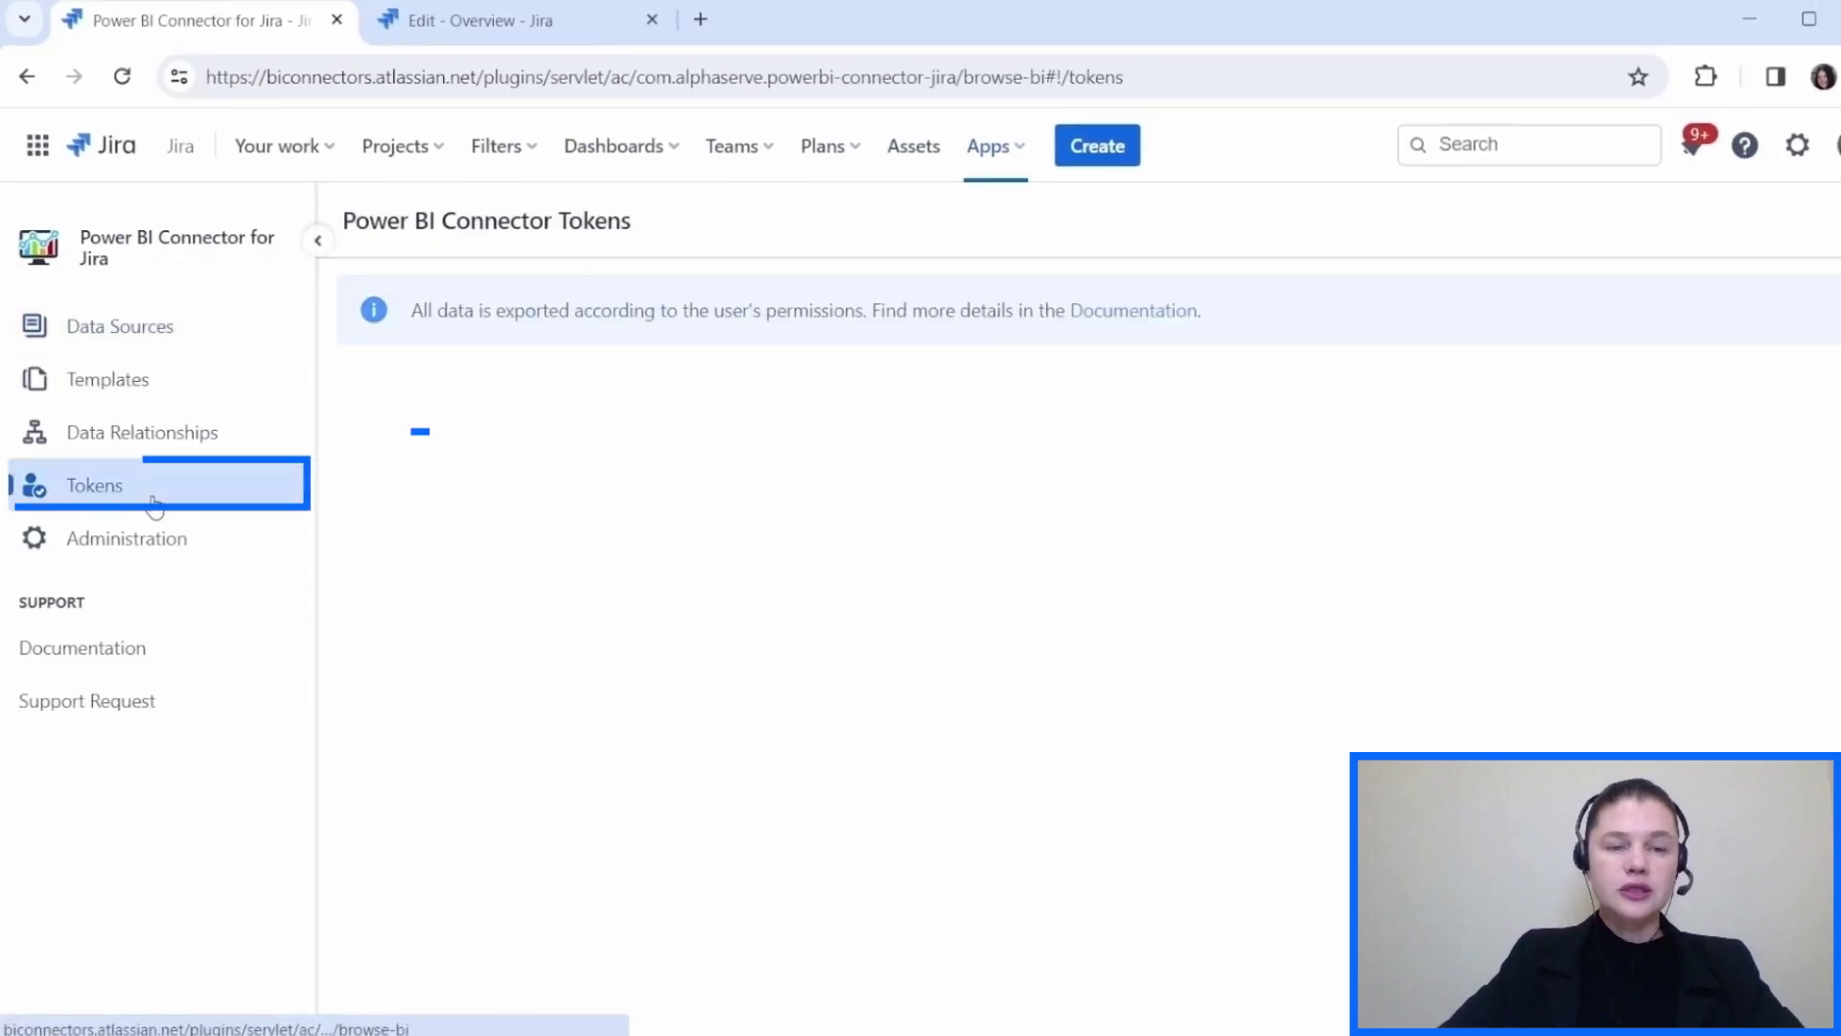
left_click(458, 475)
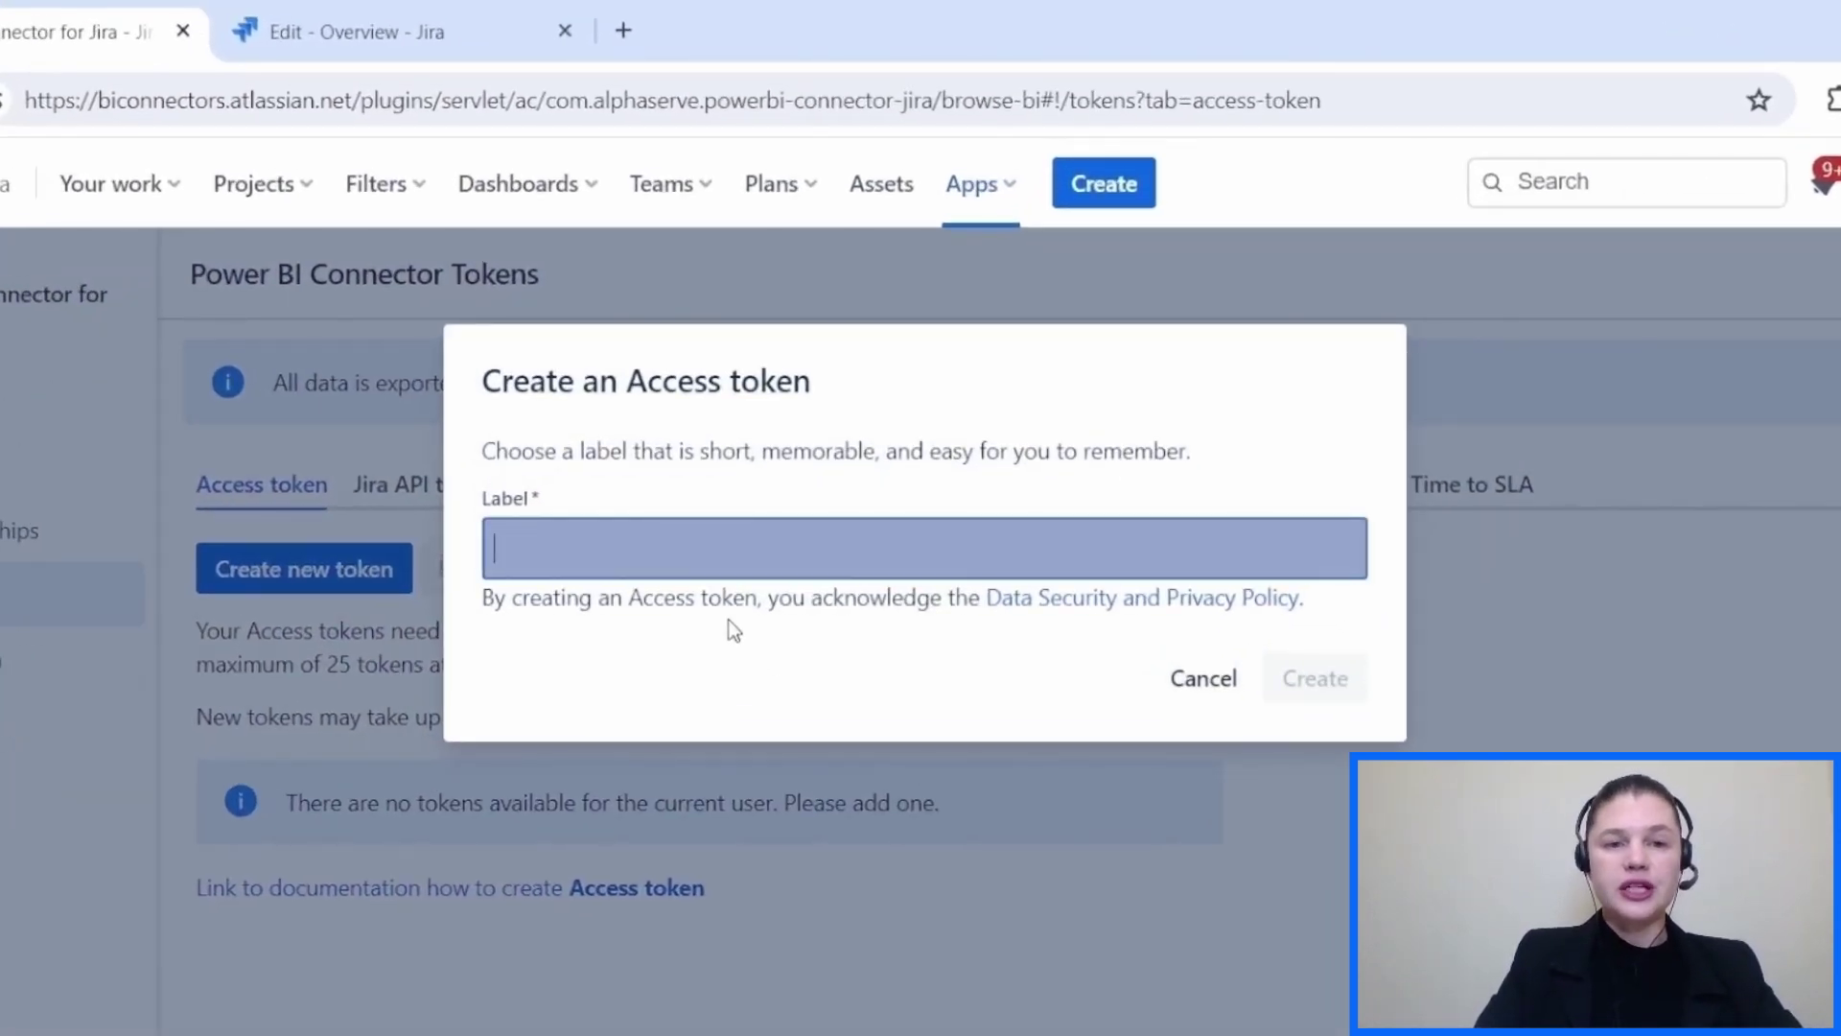
type("PBI")
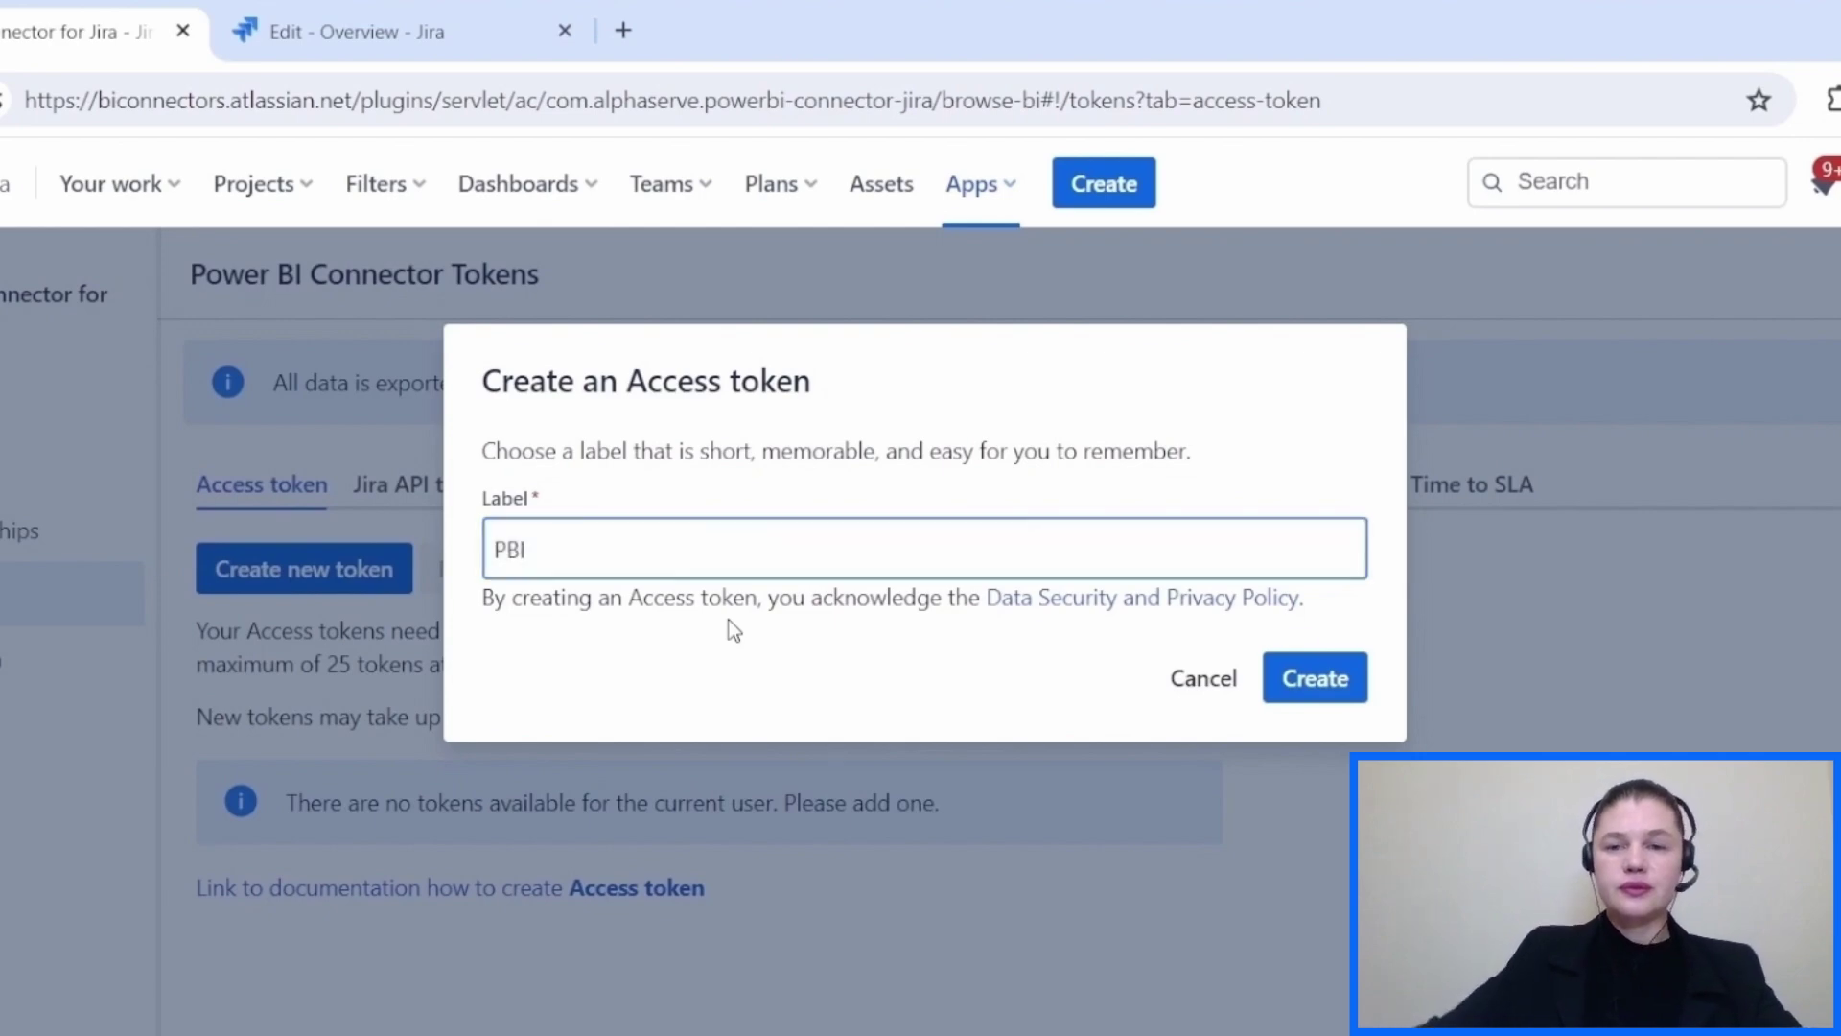
left_click(1315, 688)
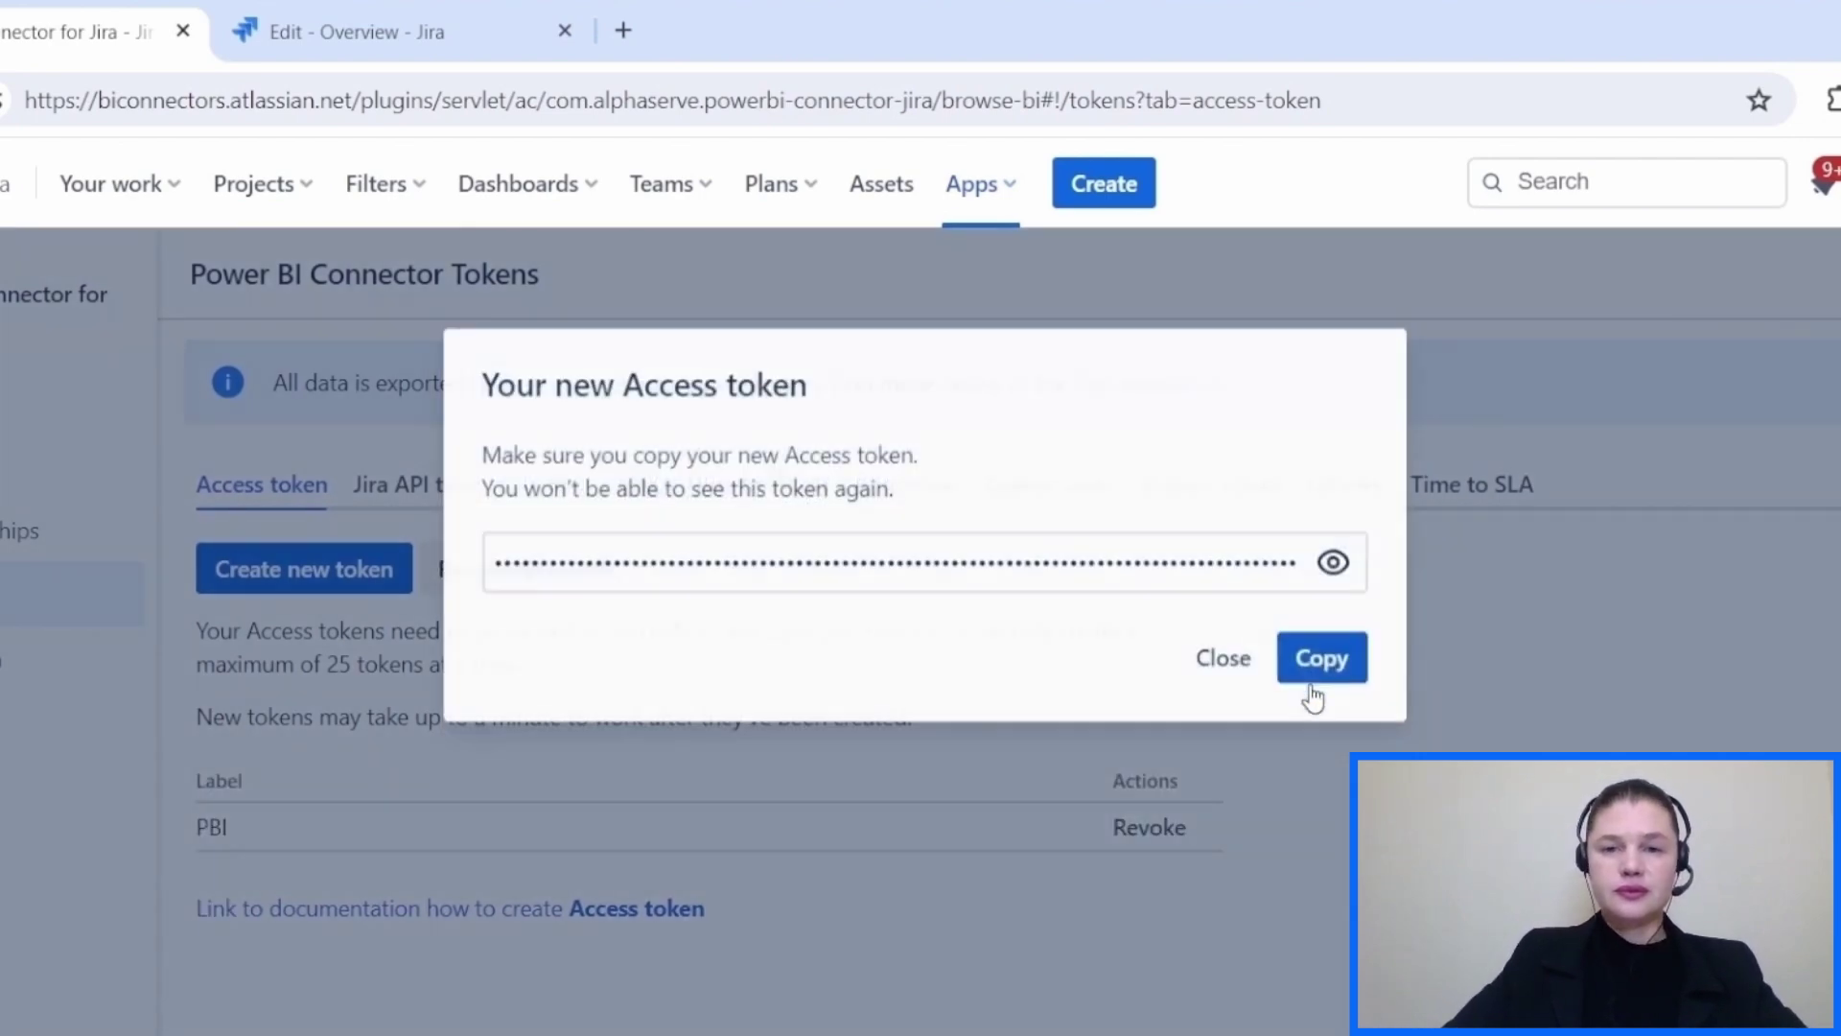
left_click(1312, 676)
left_click(1223, 654)
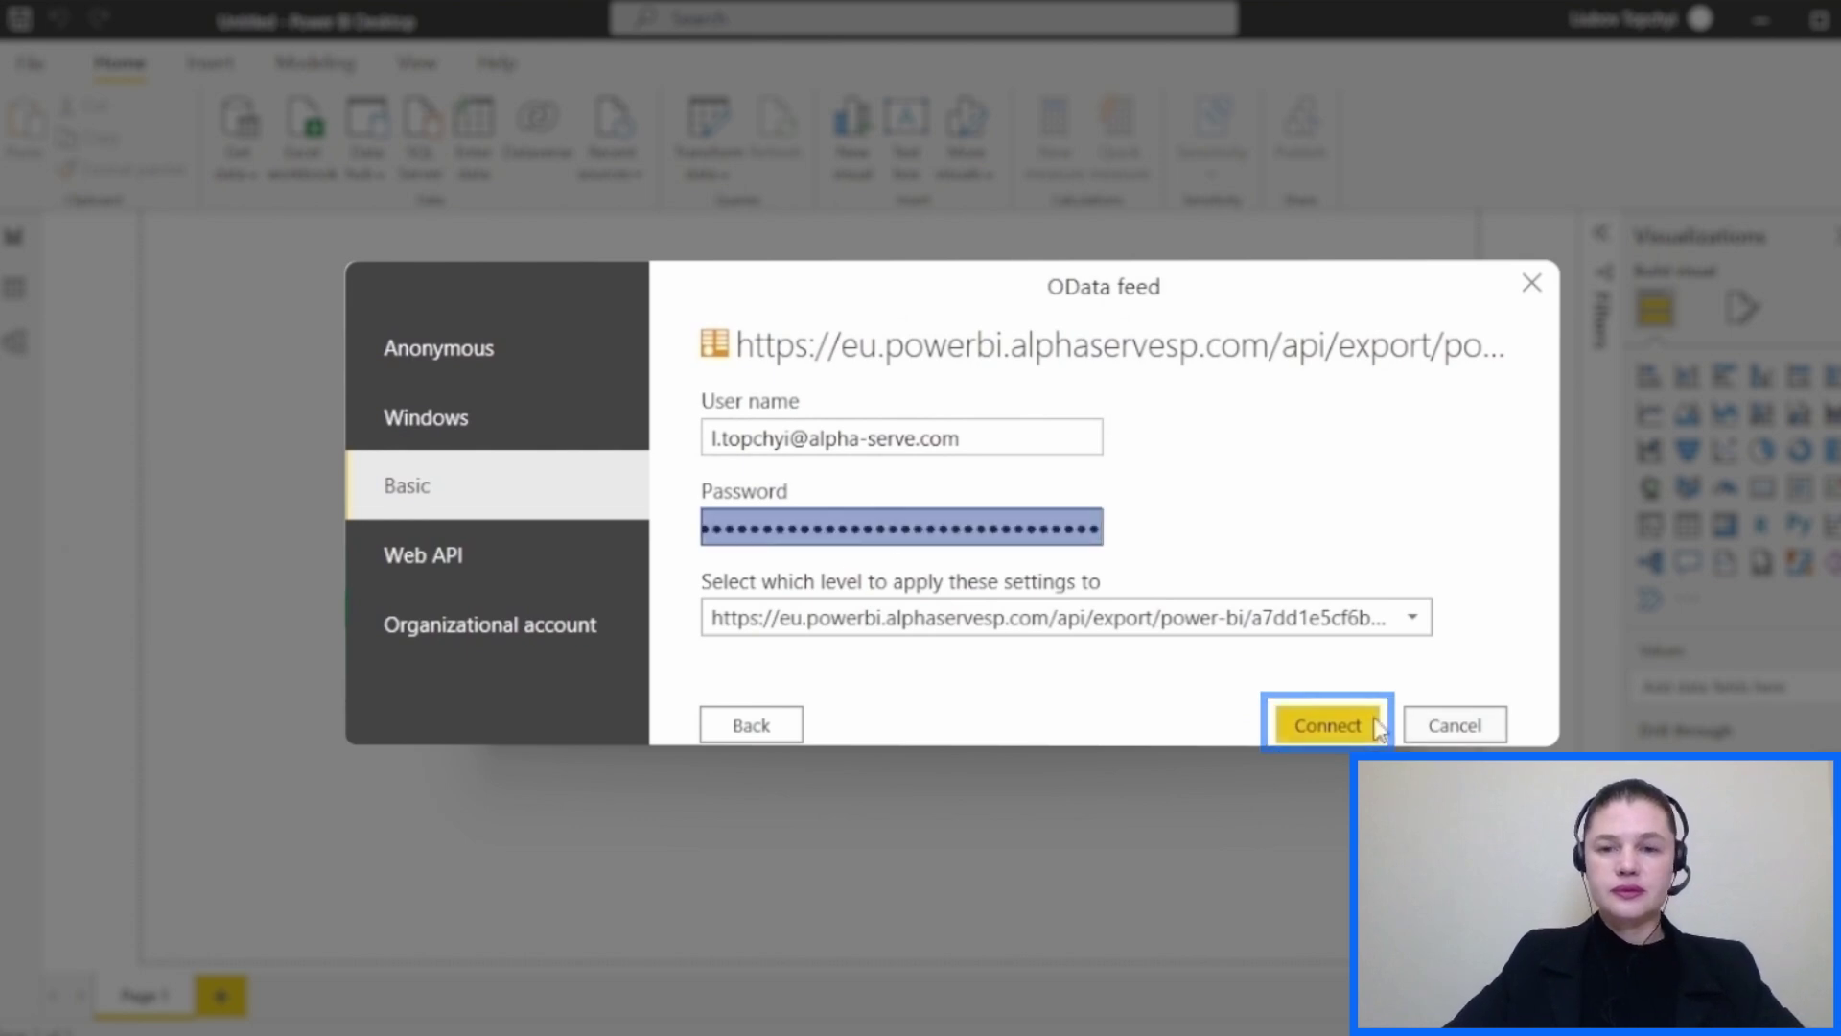
Step: Connect using the token as password, then load the Issues table from the Navigator
left_click(1320, 724)
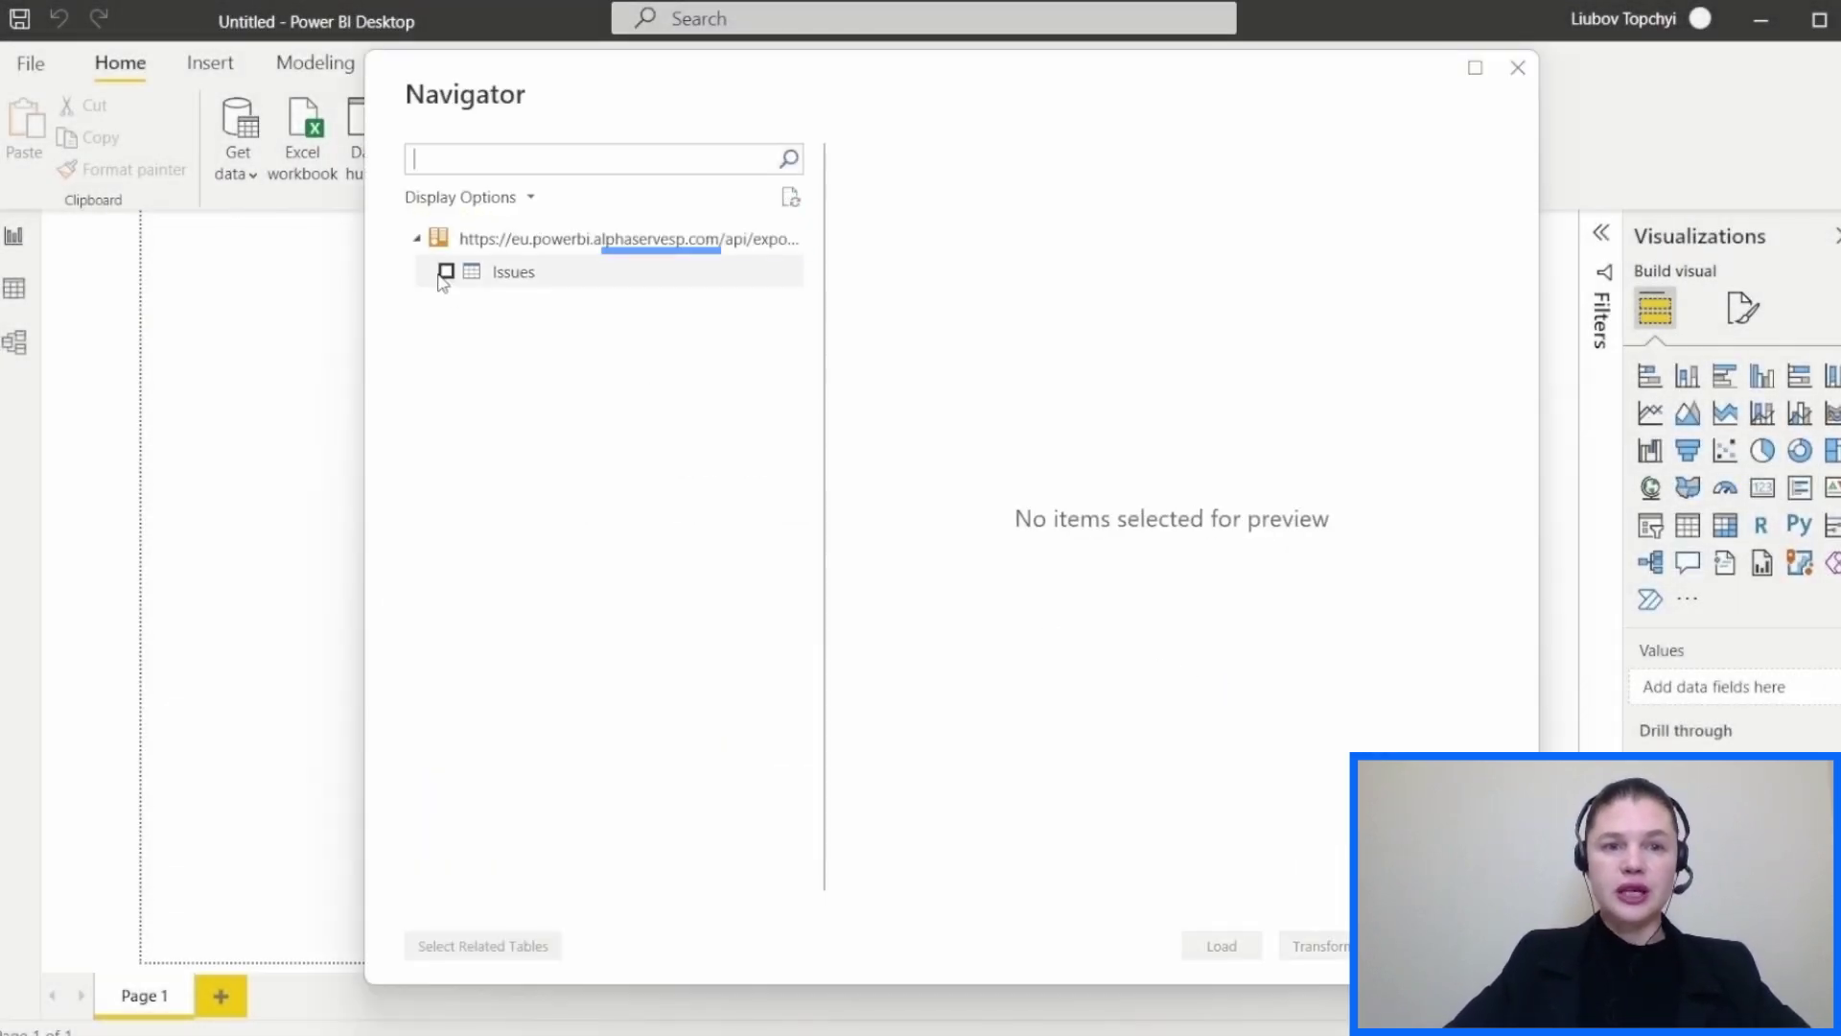
left_click(447, 271)
left_click(1222, 946)
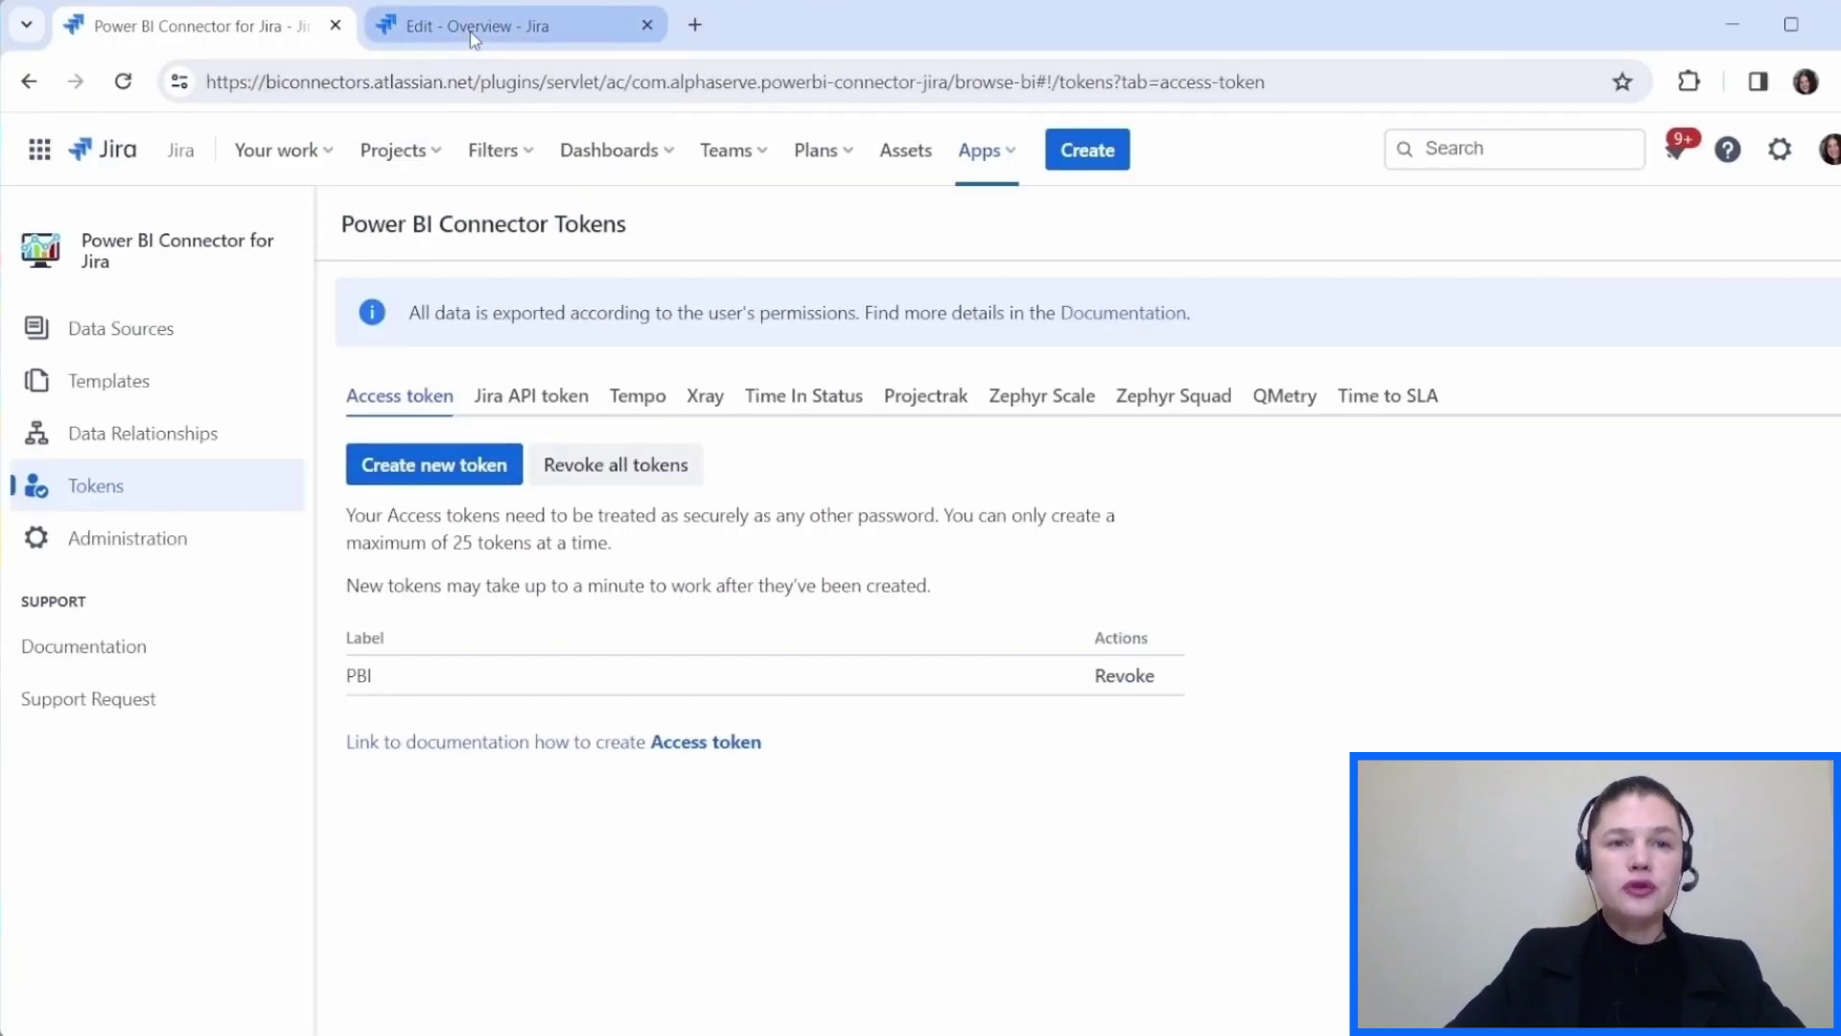
Step: Switch to the Edit - Overview - Jira dashboard tab to find the Power BI Report gadget
left_click(475, 32)
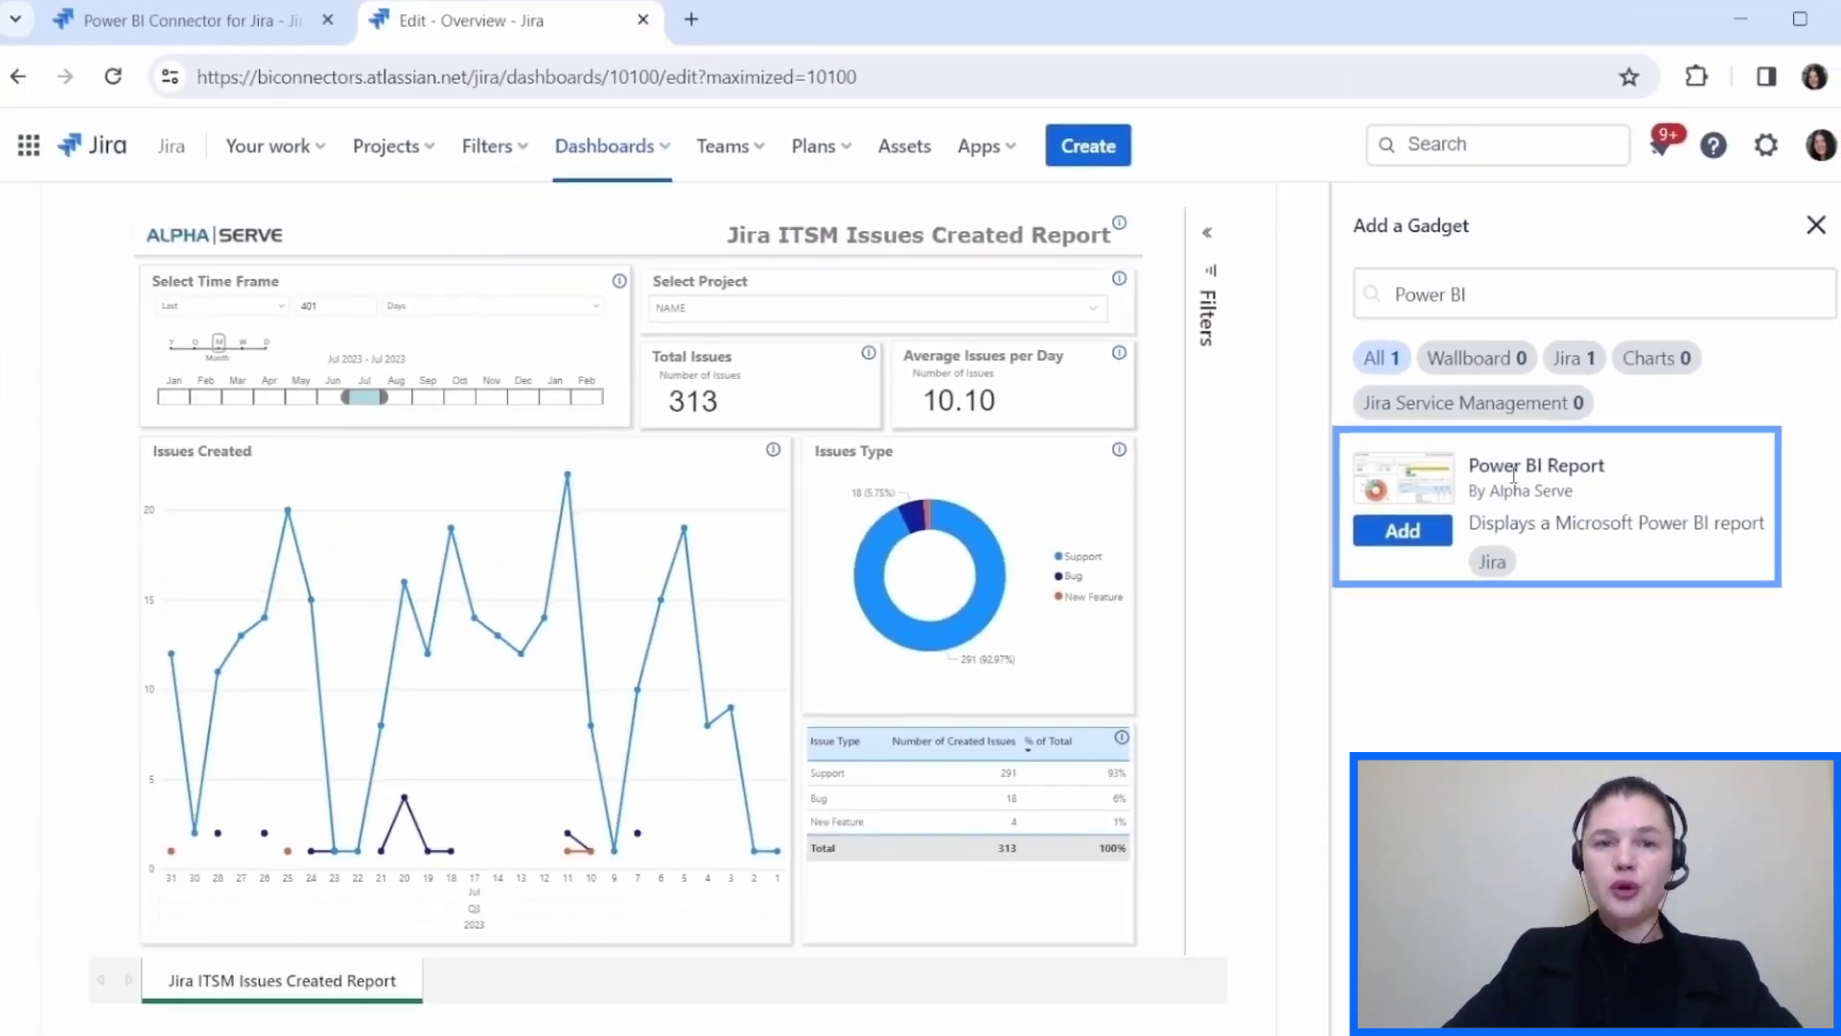
Step: Return to the Power BI Connector for Jira tab and view its report templates
left_click(188, 20)
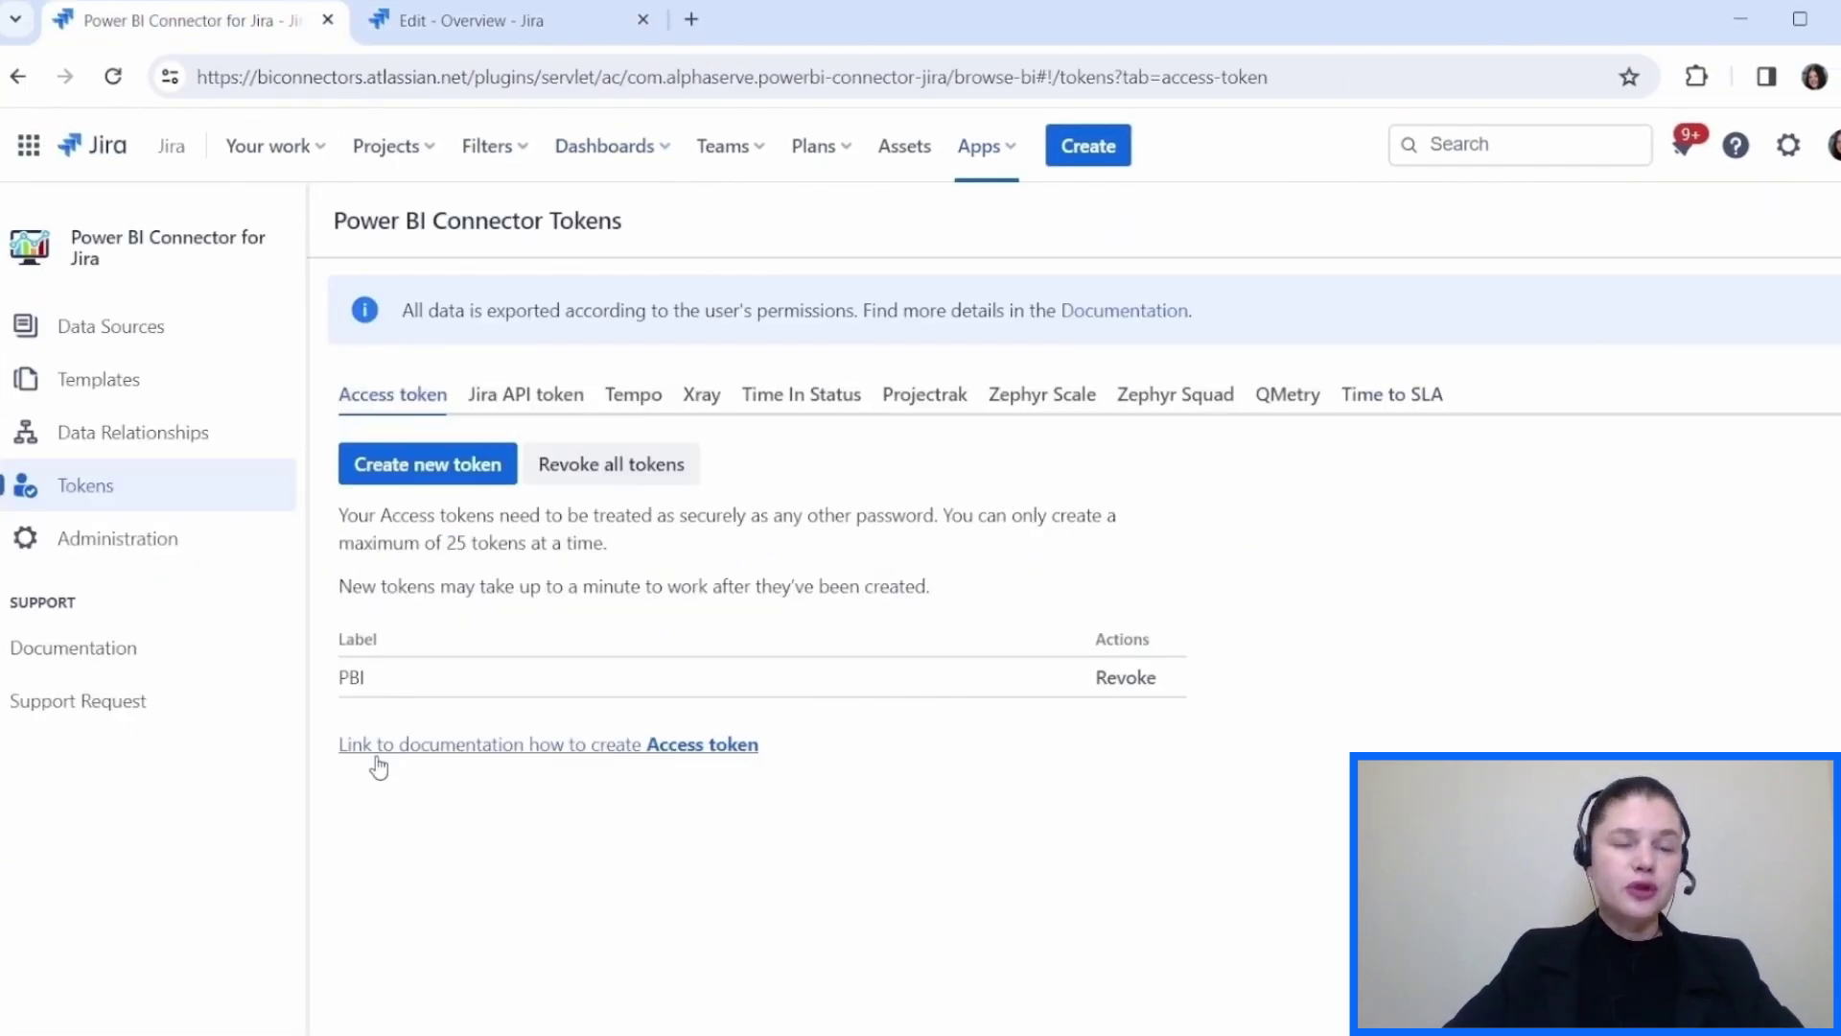
left_click(145, 382)
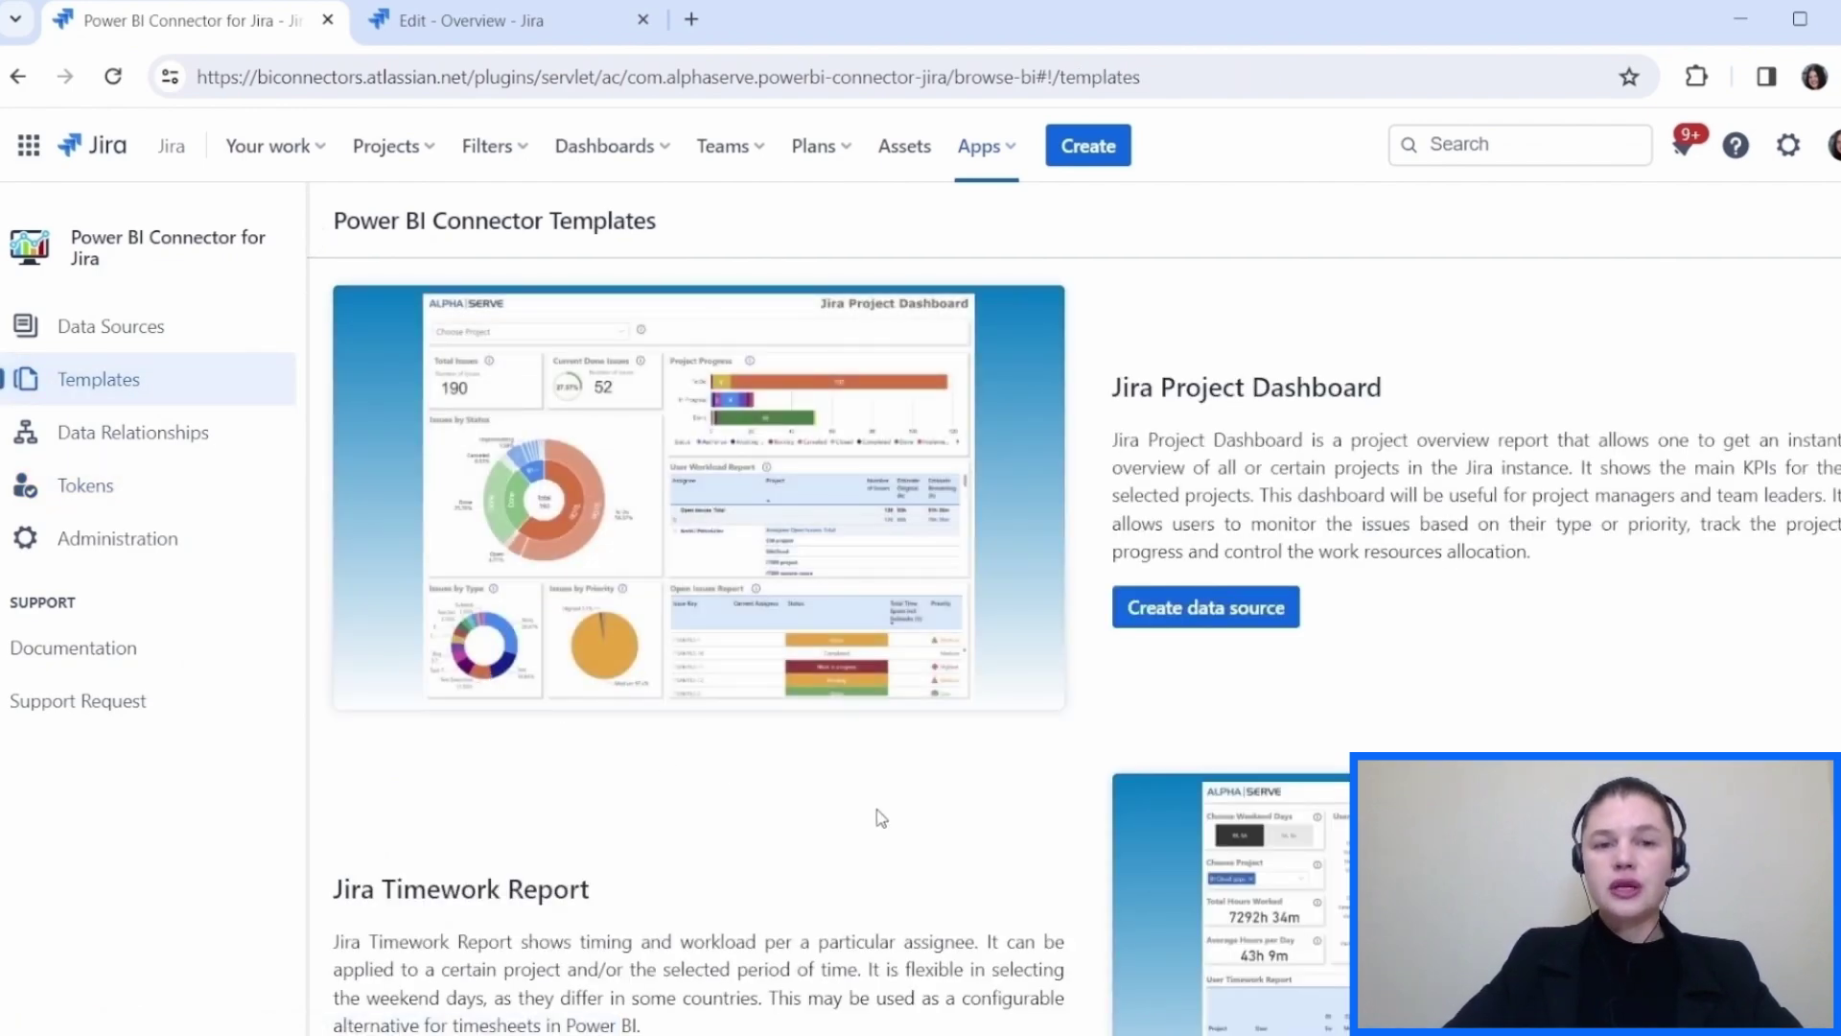
scroll(887, 823, "down", 2)
scroll(906, 817, "down", 2)
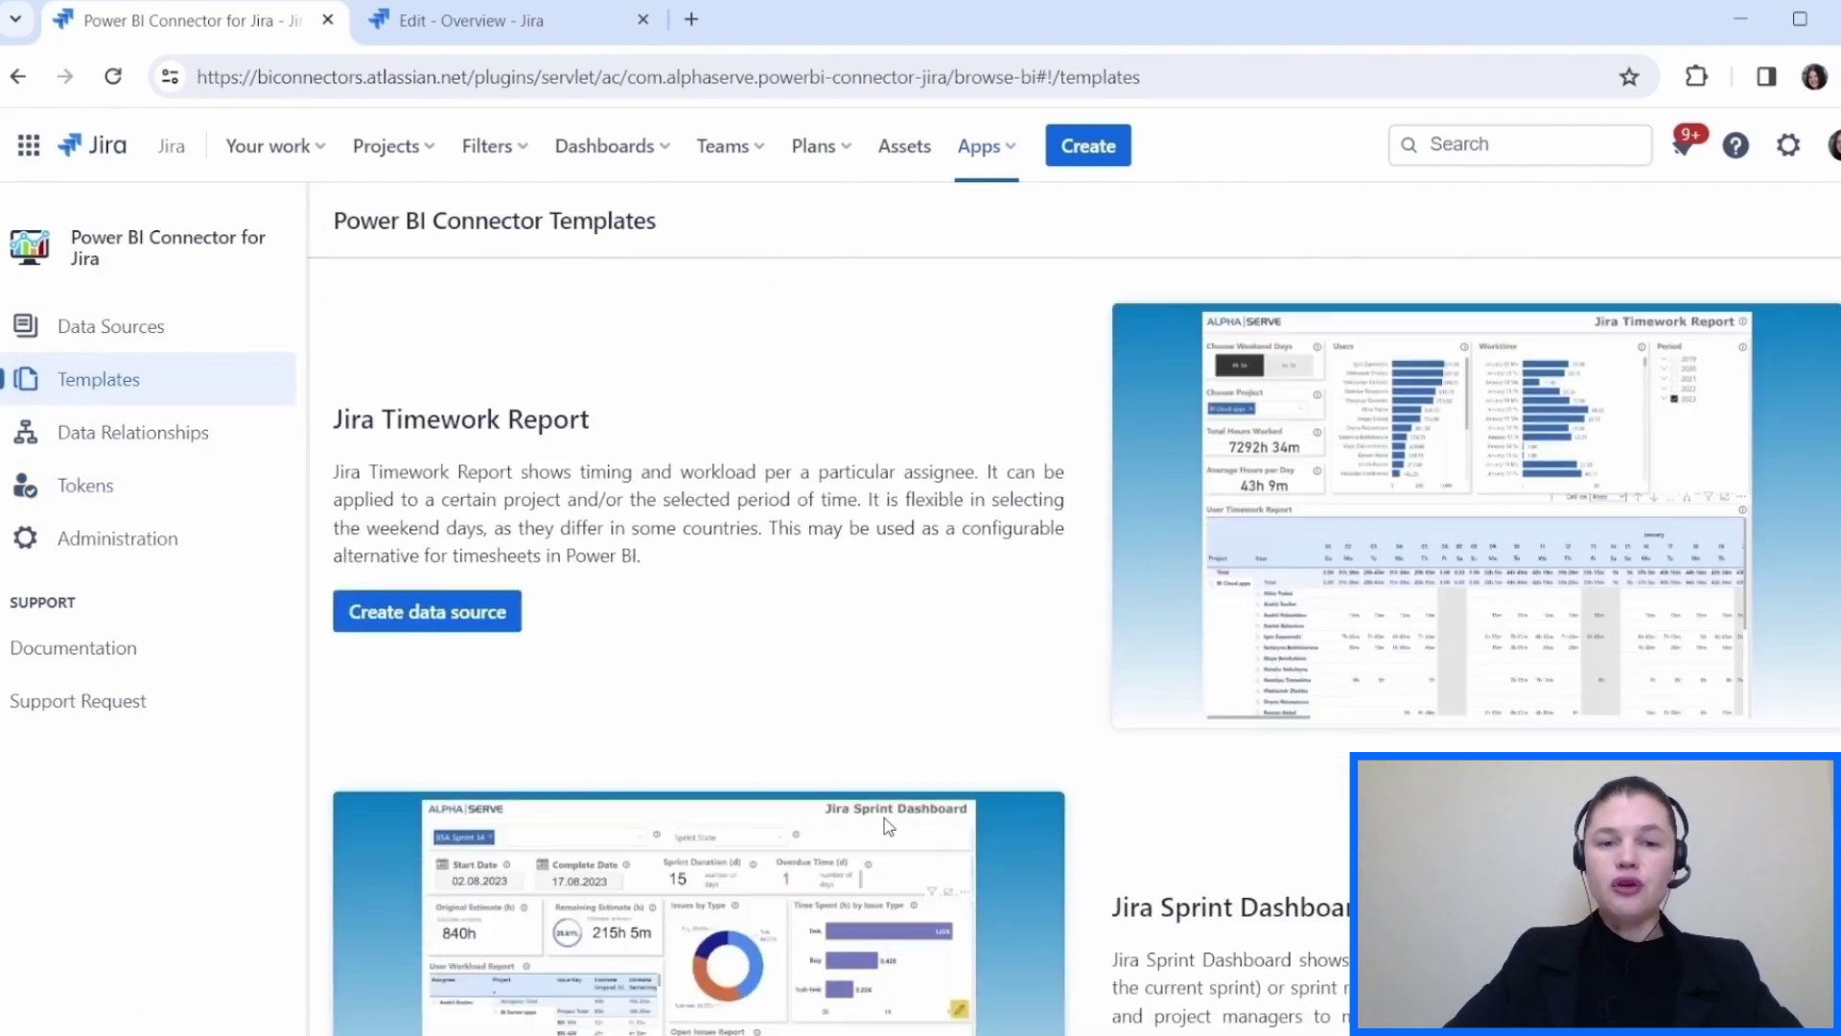
scroll(935, 806, "down", 2)
scroll(1007, 789, "down", 3)
scroll(987, 788, "down", 2)
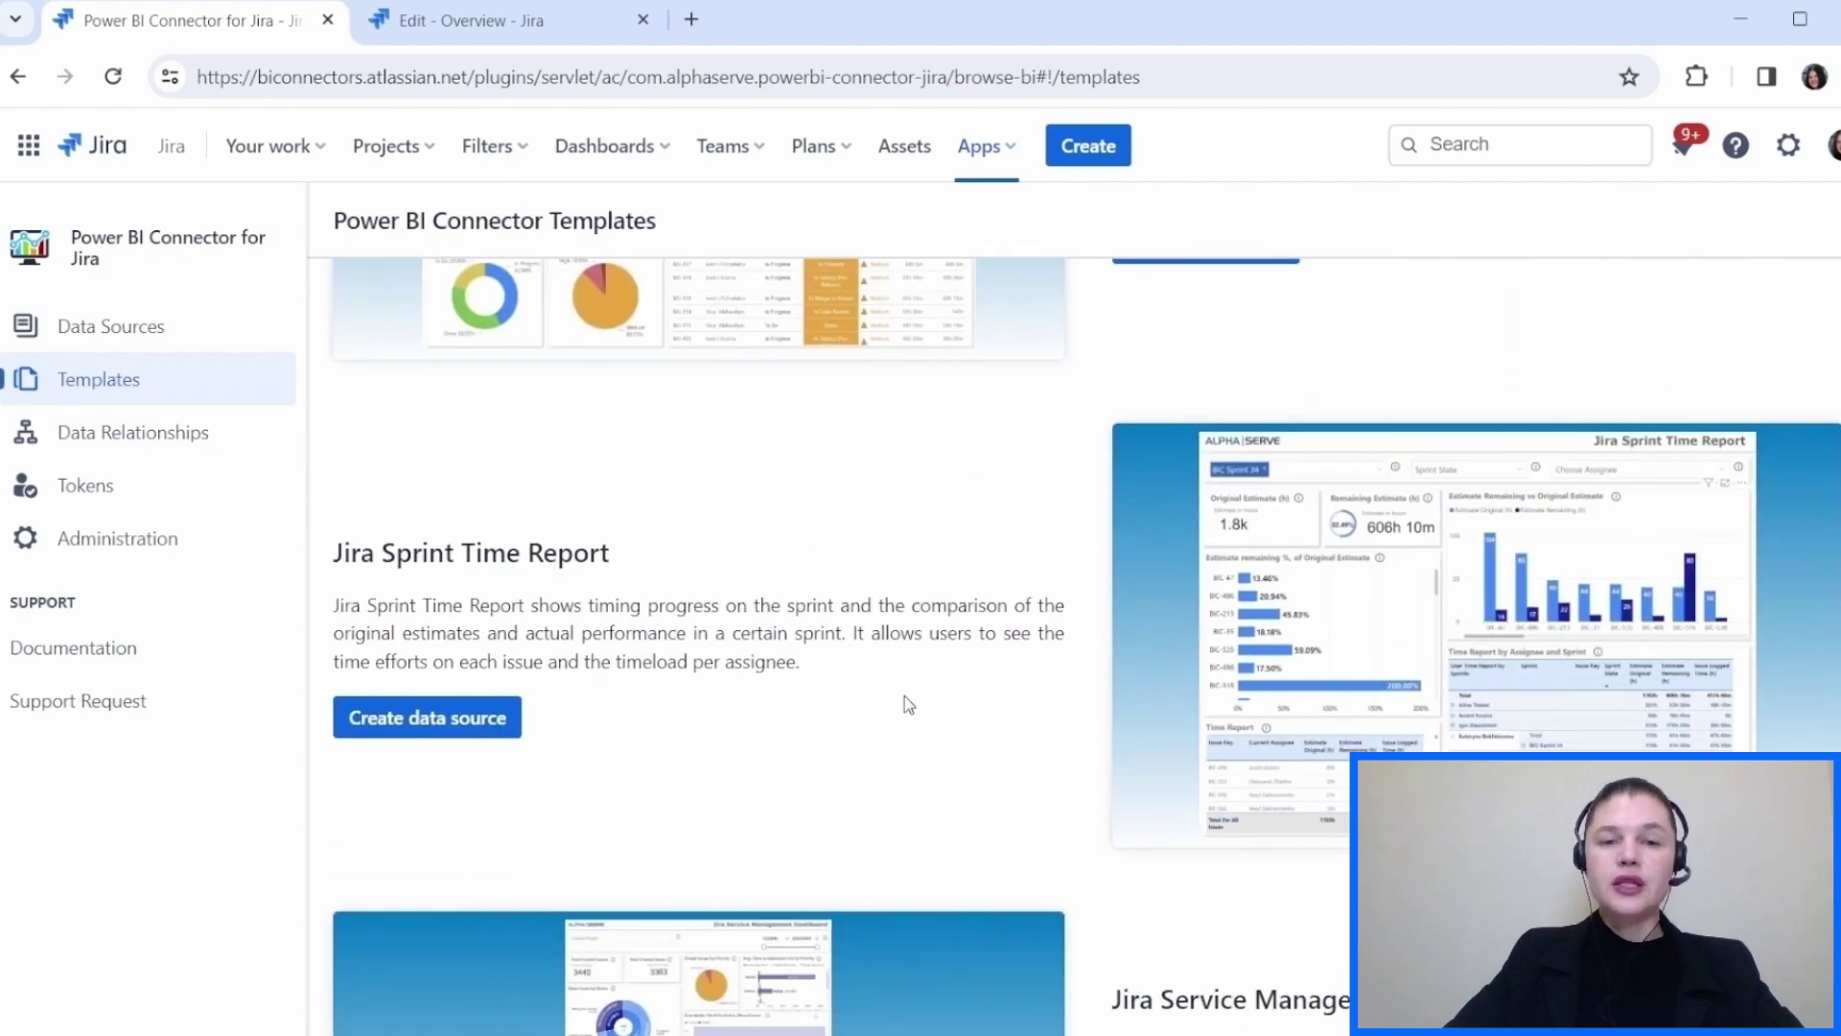
scroll(904, 702, "down", 1)
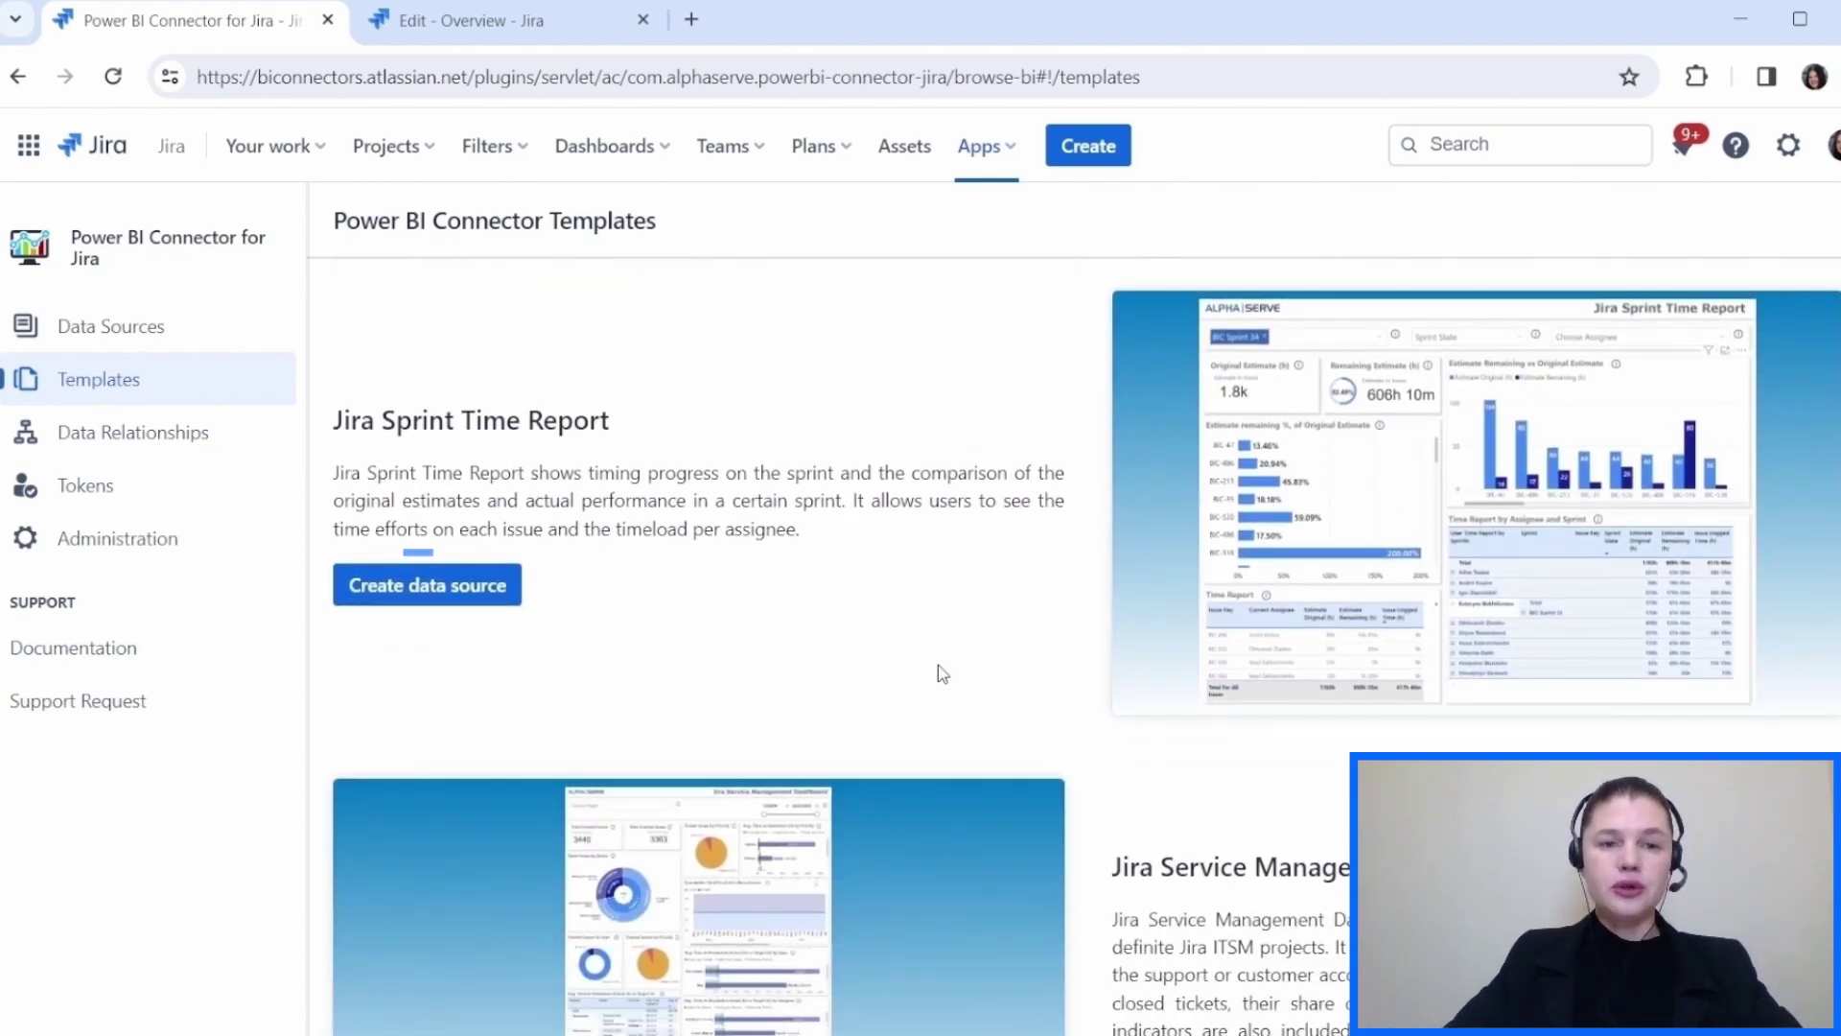